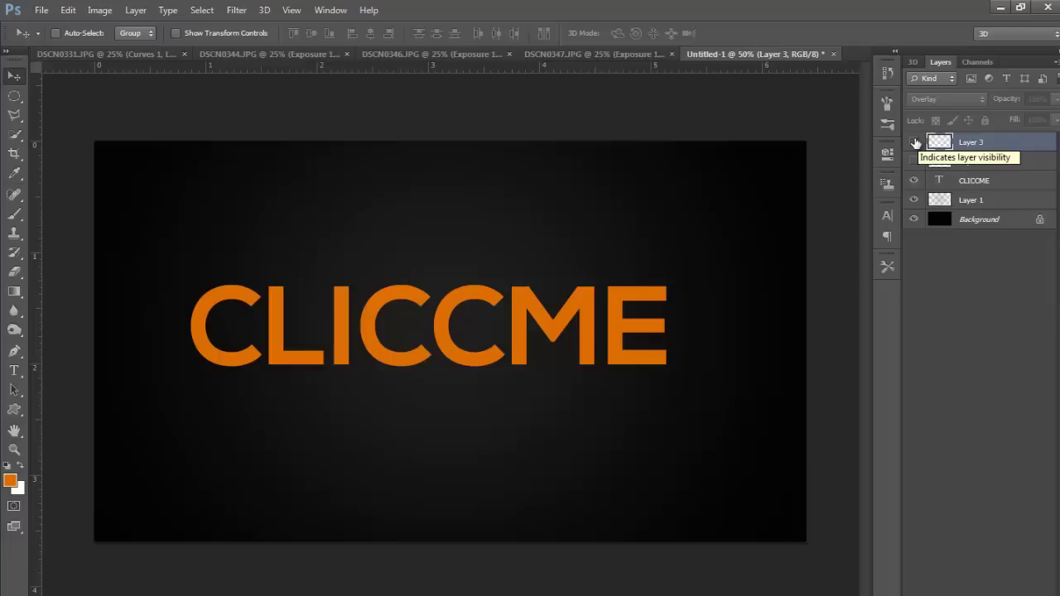
Preview Layer 3, then delete gradient highlight Layers 3 and 2.
{"action": "left_click", "coordinate": [914, 143]}
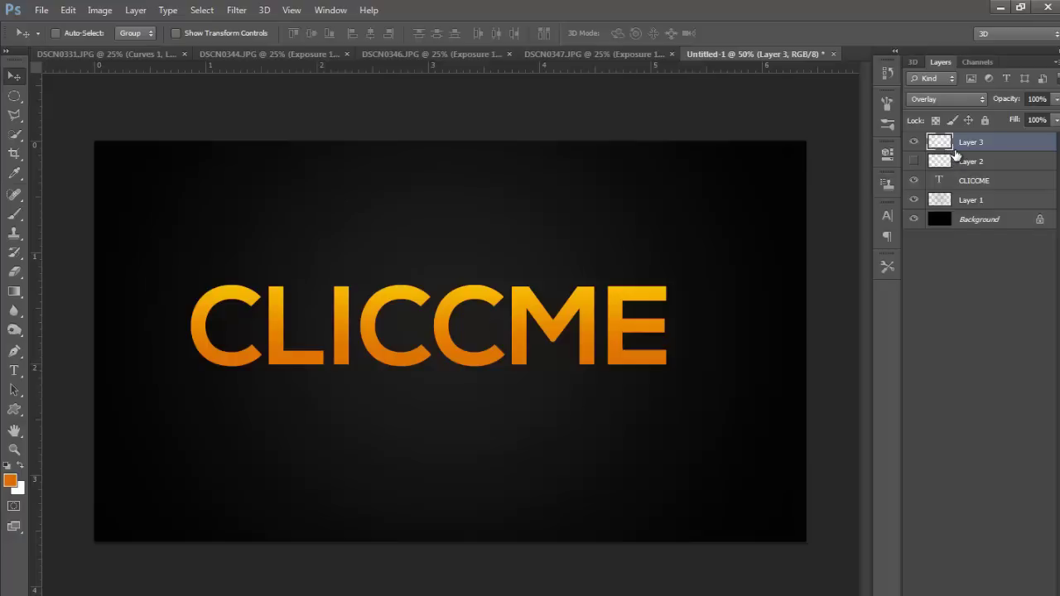
{"action": "key", "text": "Delete"}
{"action": "key", "text": "Delete"}
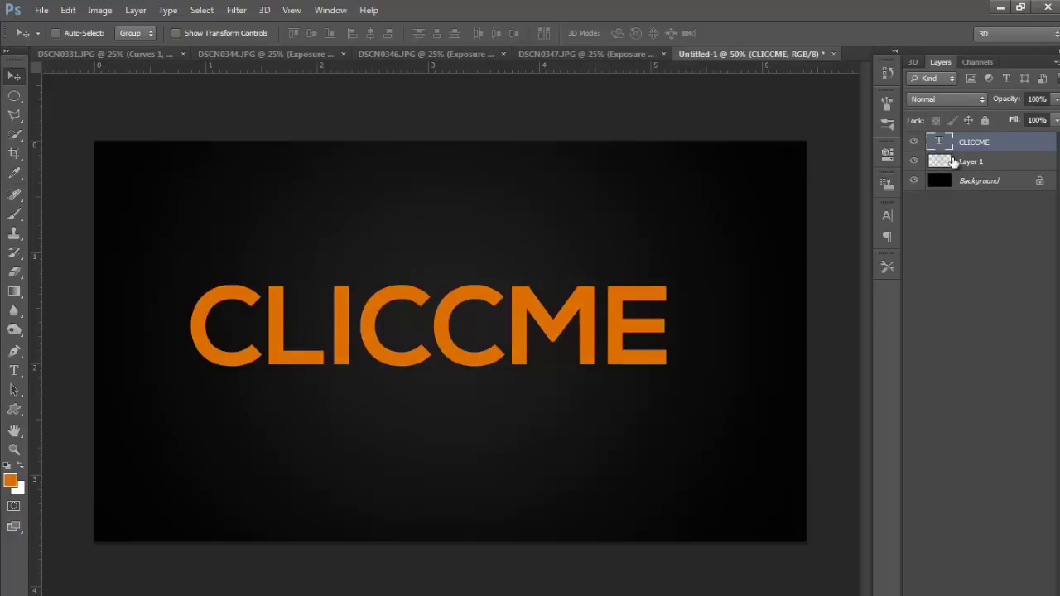
Create a new white 1920×1080 px, 300 ppi document named 'cliccme'.
{"action": "left_click", "coordinate": [47, 10]}
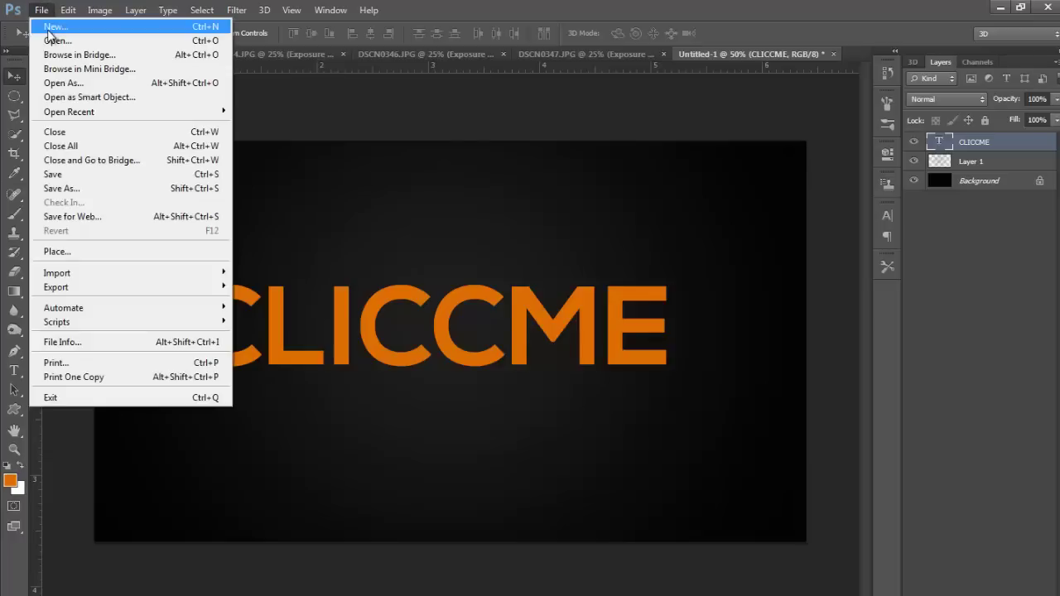
{"action": "left_click", "coordinate": [41, 25]}
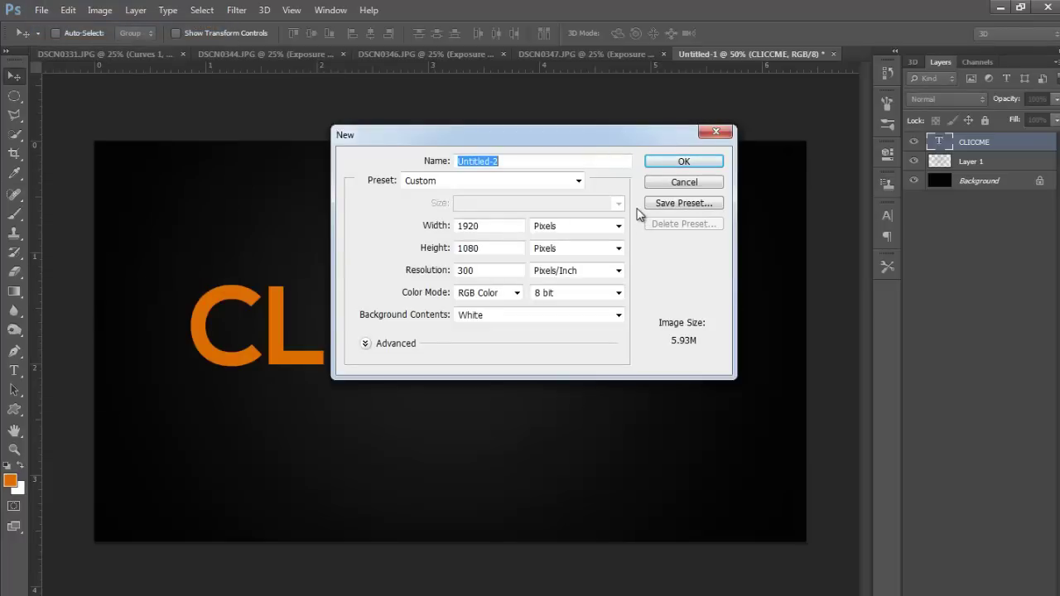
{"action": "type", "text": "cliccme"}
{"action": "key", "text": "Return"}
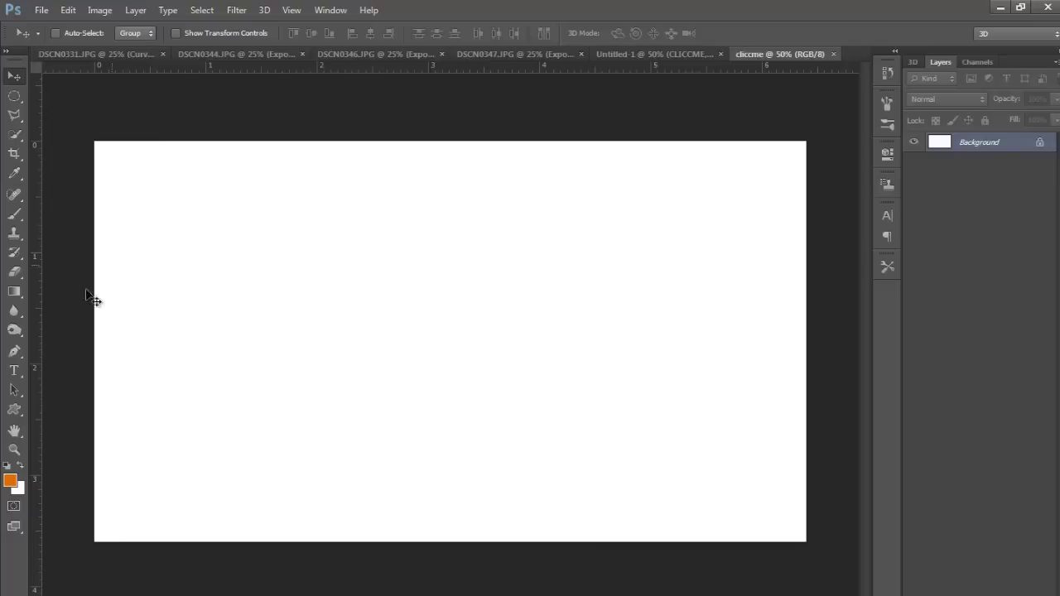
Fill the Background layer with black using the Paint Bucket.
{"action": "left_click", "coordinate": [18, 468]}
{"action": "left_click", "coordinate": [568, 364]}
{"action": "left_click", "coordinate": [952, 168]}
{"action": "key", "text": "v"}
{"action": "left_click", "coordinate": [14, 291]}
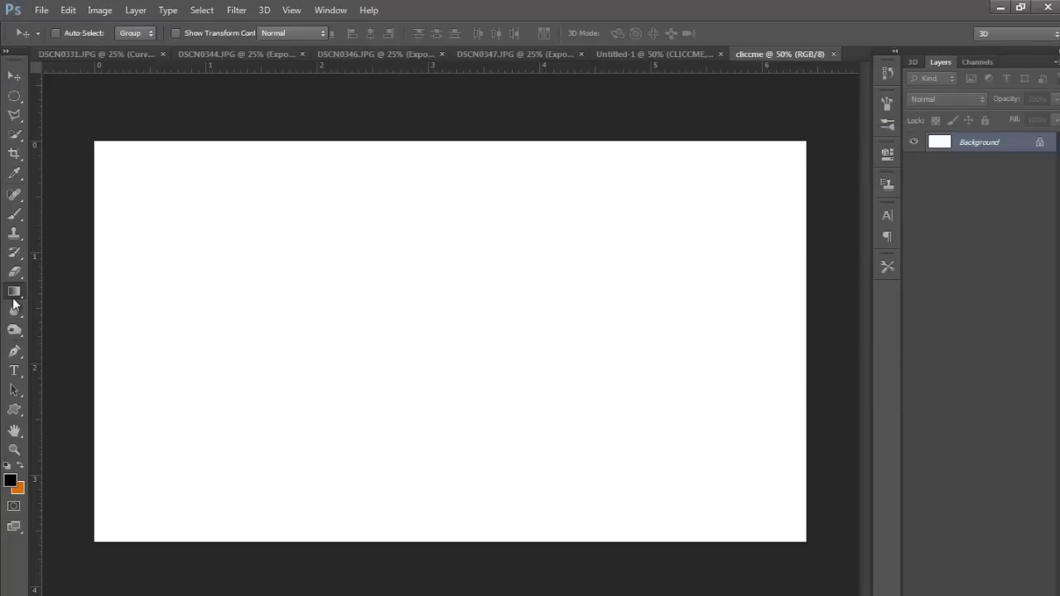
{"action": "right_click", "coordinate": [14, 291]}
{"action": "left_click", "coordinate": [72, 306]}
{"action": "left_click", "coordinate": [175, 310]}
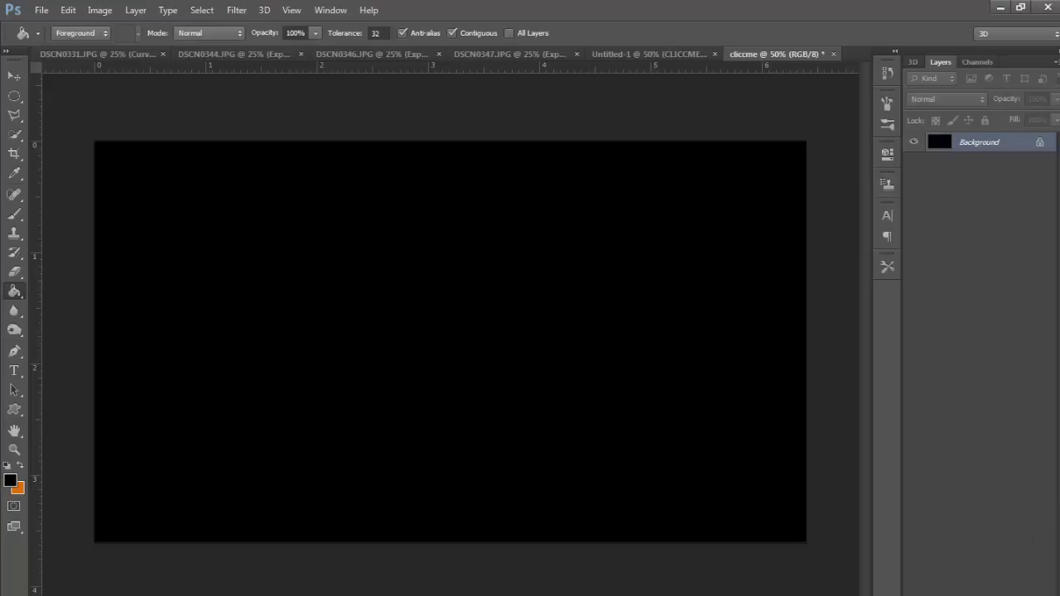
Add a new layer and fill it with light grey #bdbdbd.
{"action": "key", "text": "ctrl+shift+alt+n"}
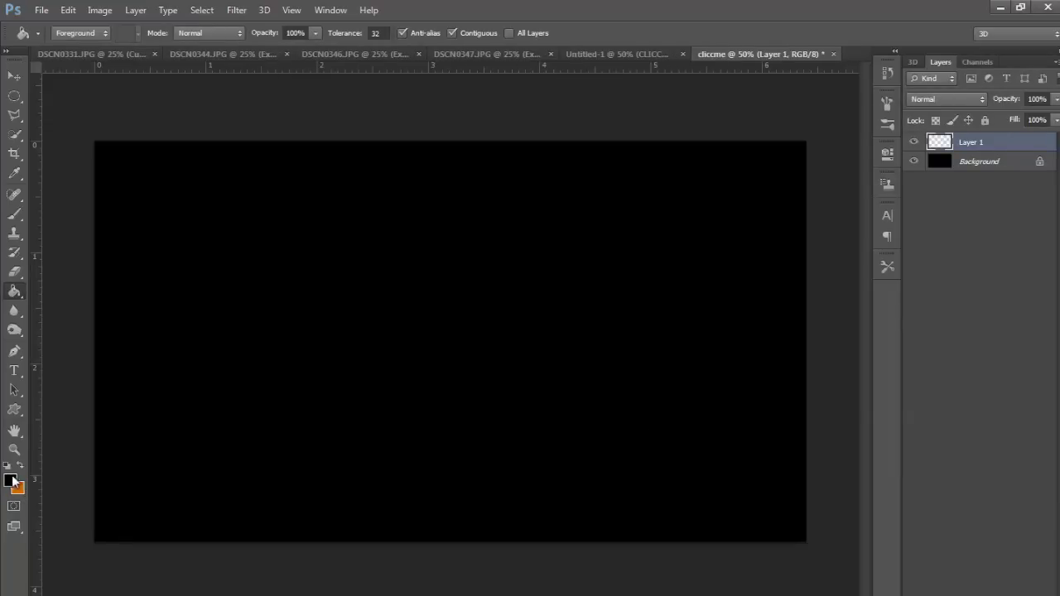
{"action": "left_click", "coordinate": [14, 481]}
{"action": "left_click_drag", "start_coordinate": [576, 306], "coordinate": [461, 218]}
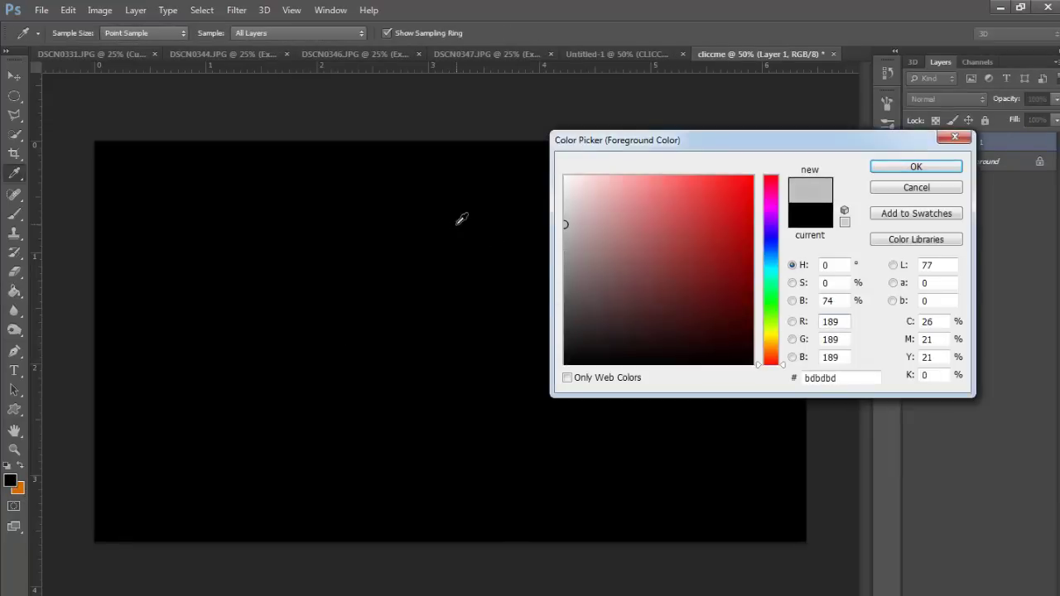
{"action": "left_click", "coordinate": [916, 167]}
{"action": "key", "text": "g"}
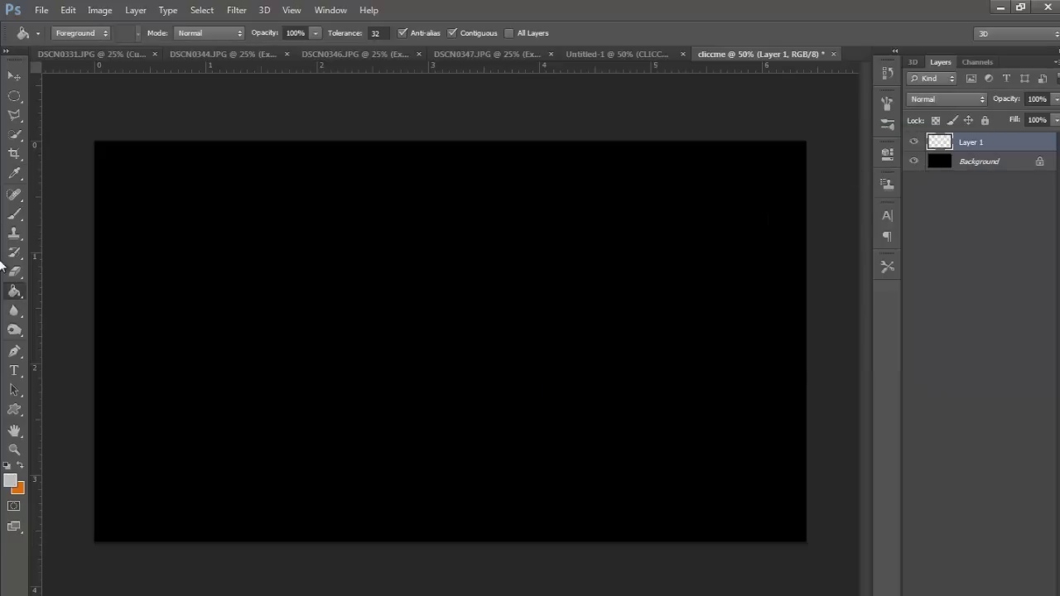
{"action": "left_click", "coordinate": [410, 232]}
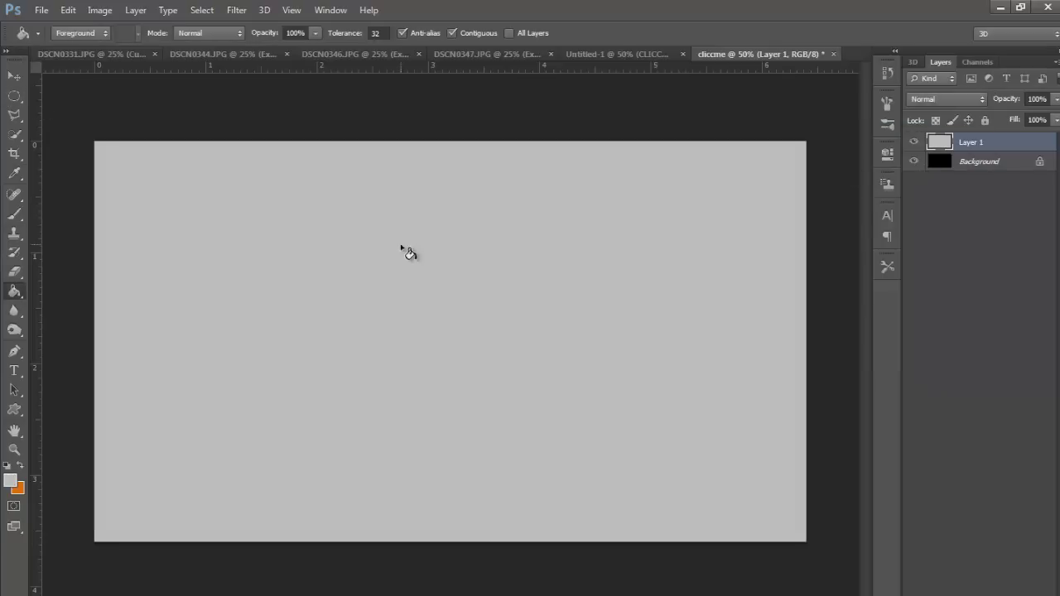
Delete the grey outside a large central elliptical selection, then deselect.
{"action": "left_click", "coordinate": [13, 103]}
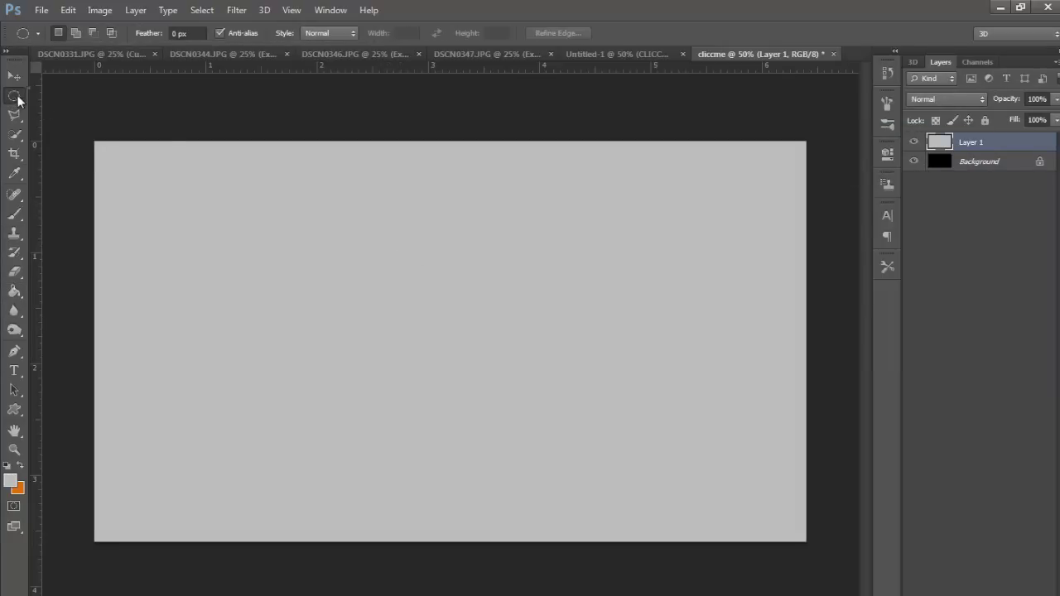
{"action": "right_click", "coordinate": [17, 99]}
{"action": "left_click", "coordinate": [77, 106]}
{"action": "mouse_move", "coordinate": [577, 378]}
{"action": "left_mouse_down"}
{"action": "mouse_move", "coordinate": [624, 443]}
{"action": "mouse_move", "coordinate": [610, 451]}
{"action": "left_mouse_up"}
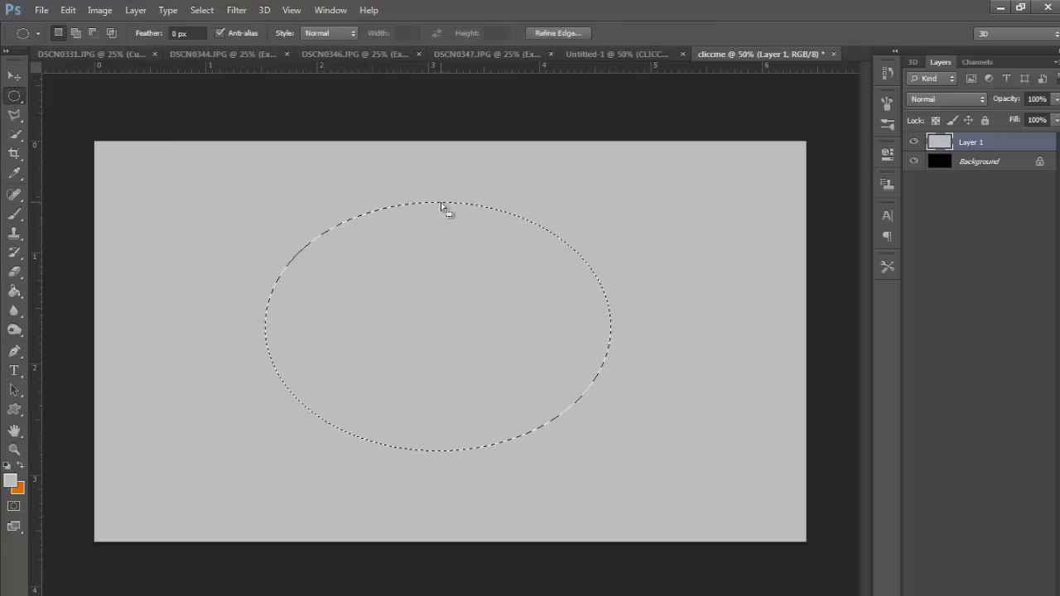
{"action": "right_click", "coordinate": [441, 230]}
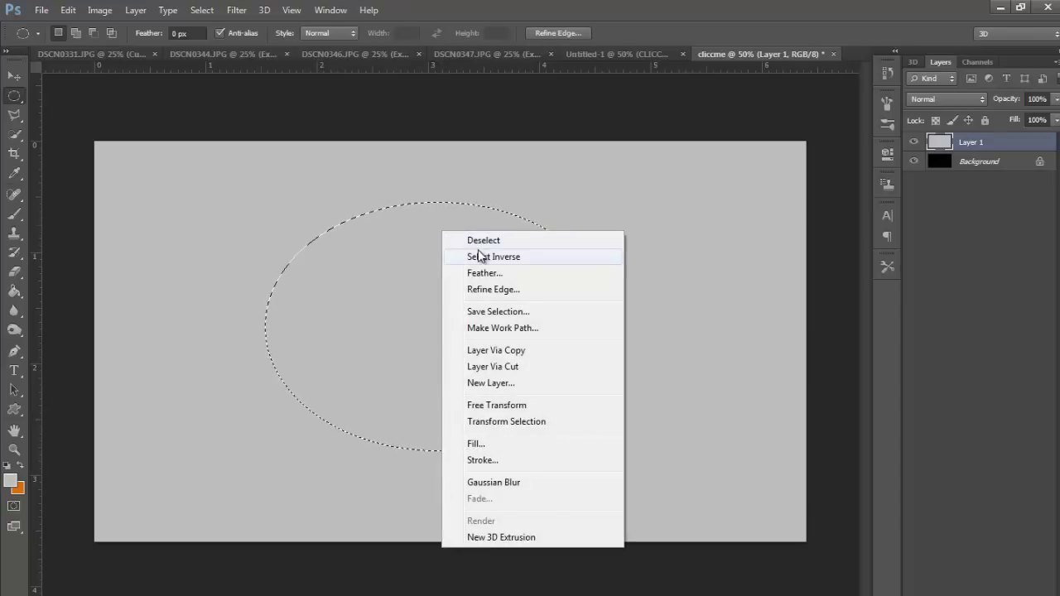
{"action": "left_click", "coordinate": [509, 258]}
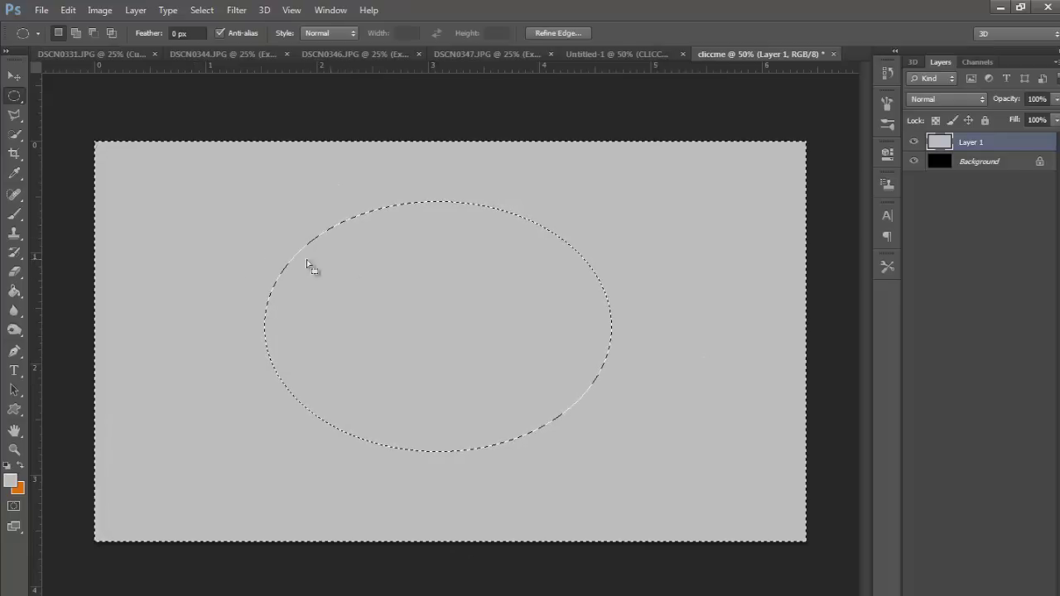
{"action": "key", "text": "Delete"}
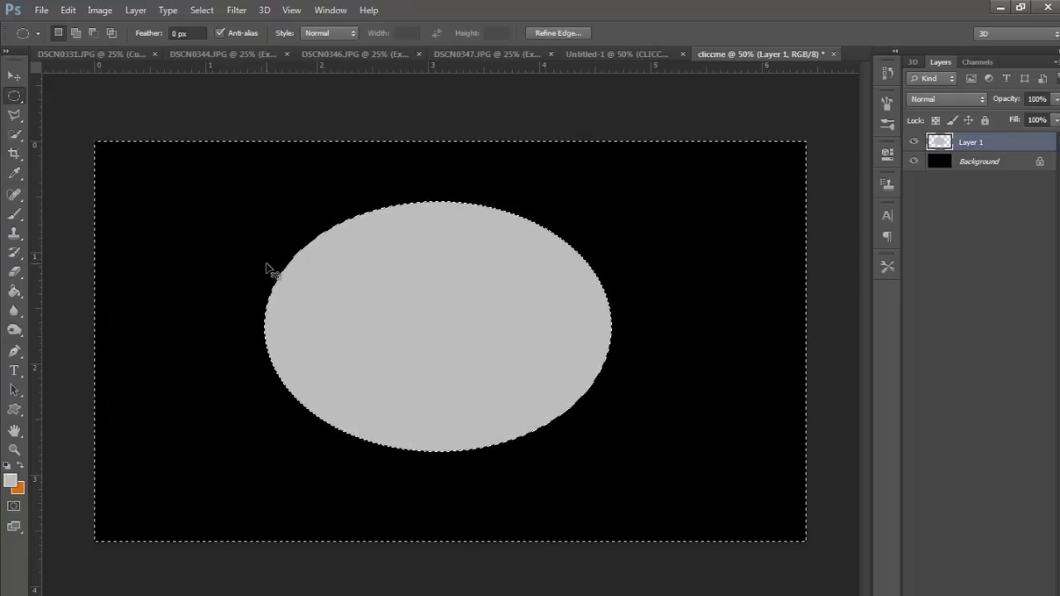
{"action": "key", "text": "ctrl+d"}
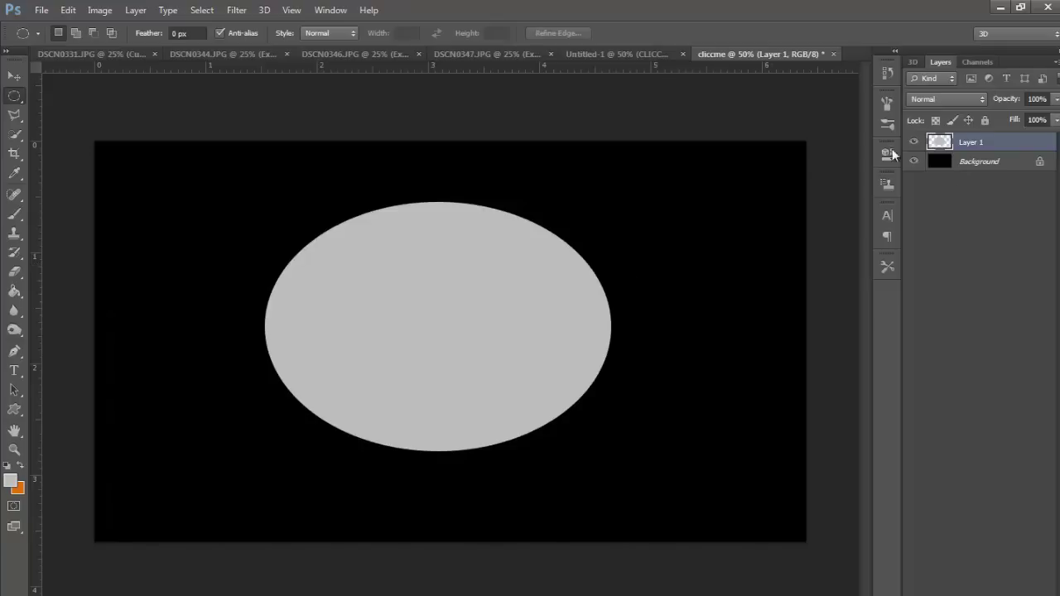
Apply a Gaussian Blur of about 612.5 px radius to the grey ellipse.
{"action": "left_click", "coordinate": [241, 13]}
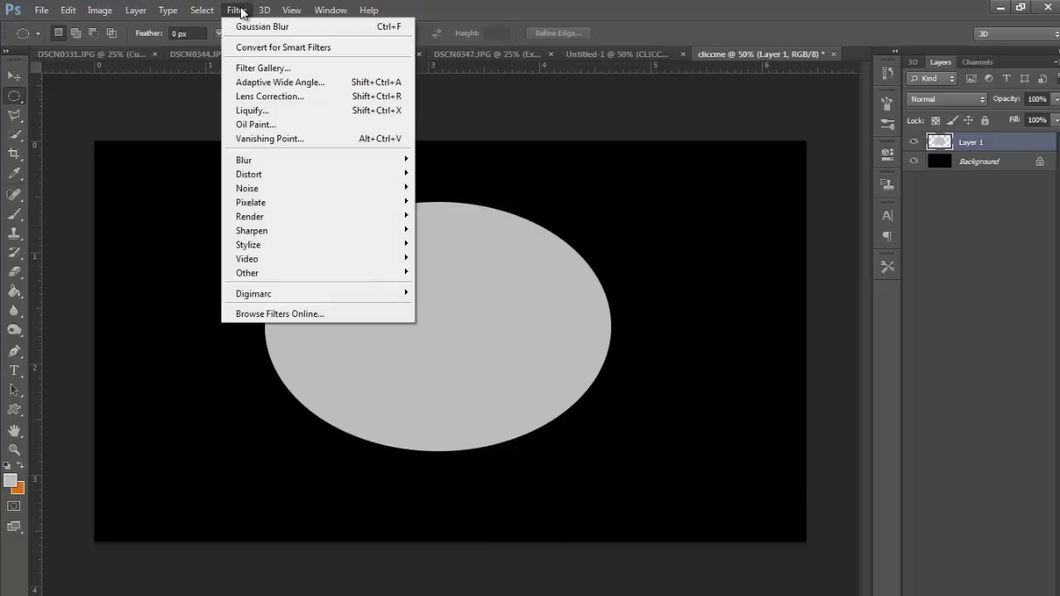
{"action": "mouse_move", "coordinate": [244, 159]}
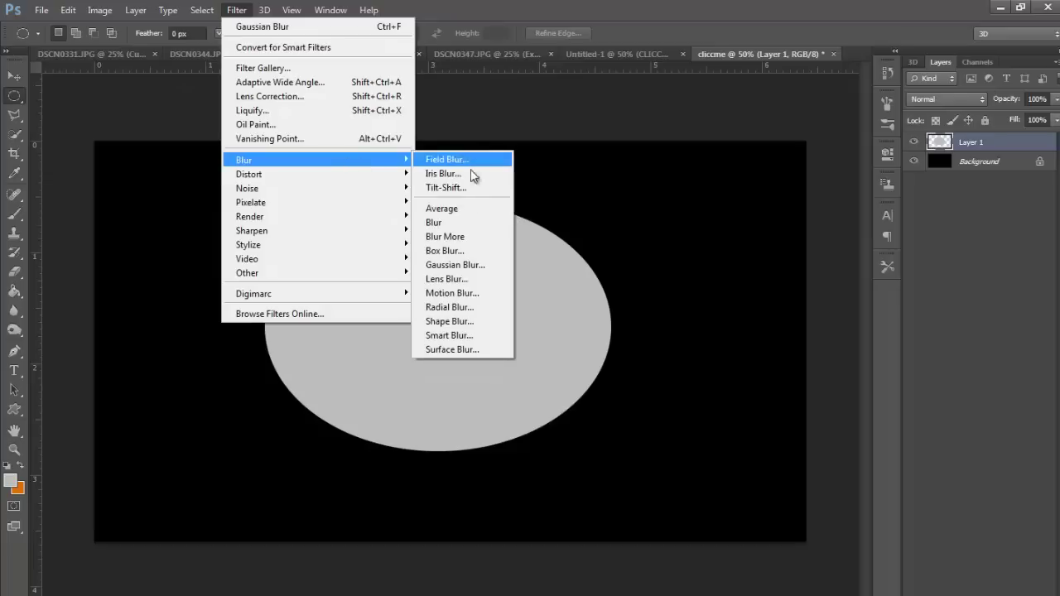
{"action": "left_click", "coordinate": [456, 264]}
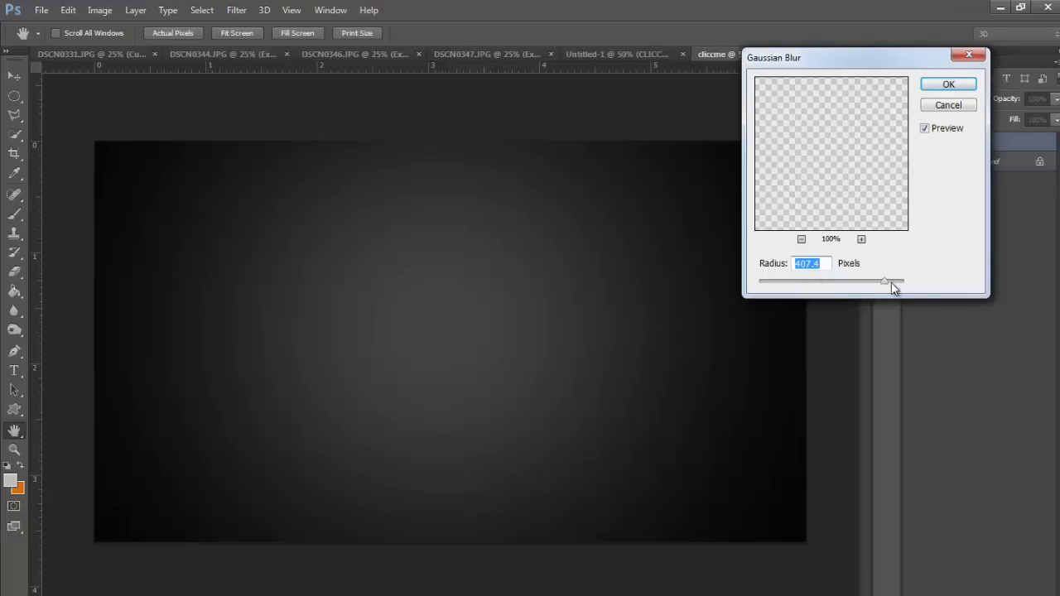
{"action": "left_click_drag", "start_coordinate": [884, 281], "coordinate": [891, 281]}
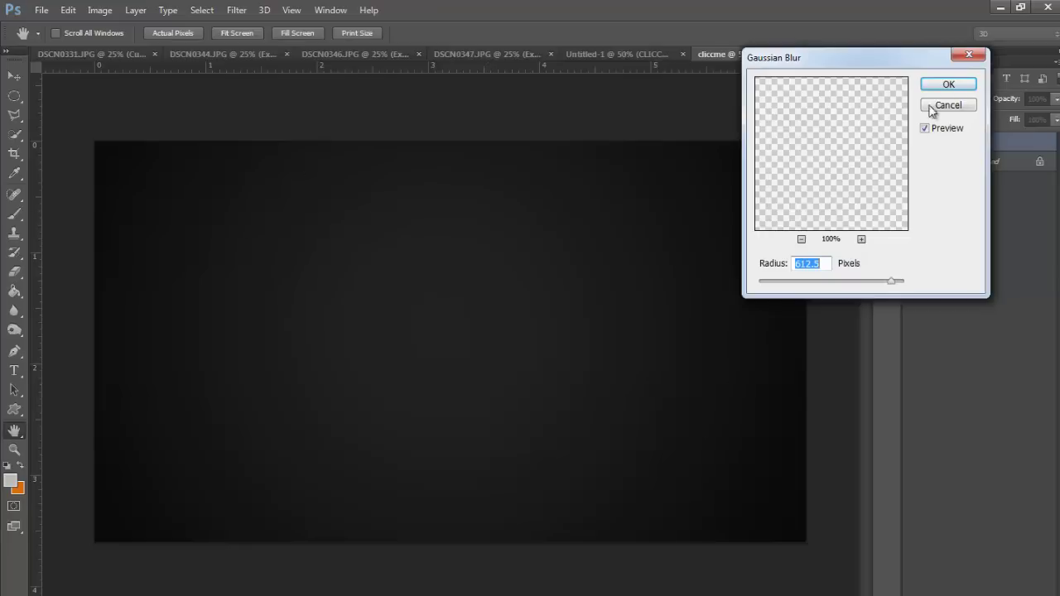
{"action": "left_click", "coordinate": [945, 86]}
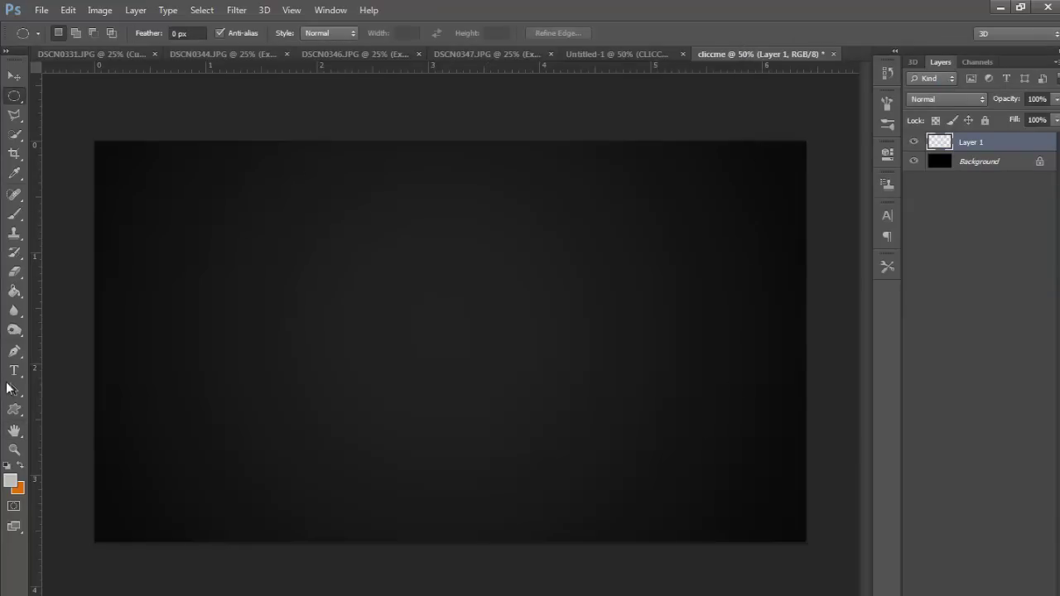
Type 'CLICCME' on the canvas and nudge it up and left.
{"action": "left_click", "coordinate": [14, 370]}
{"action": "left_click", "coordinate": [249, 389]}
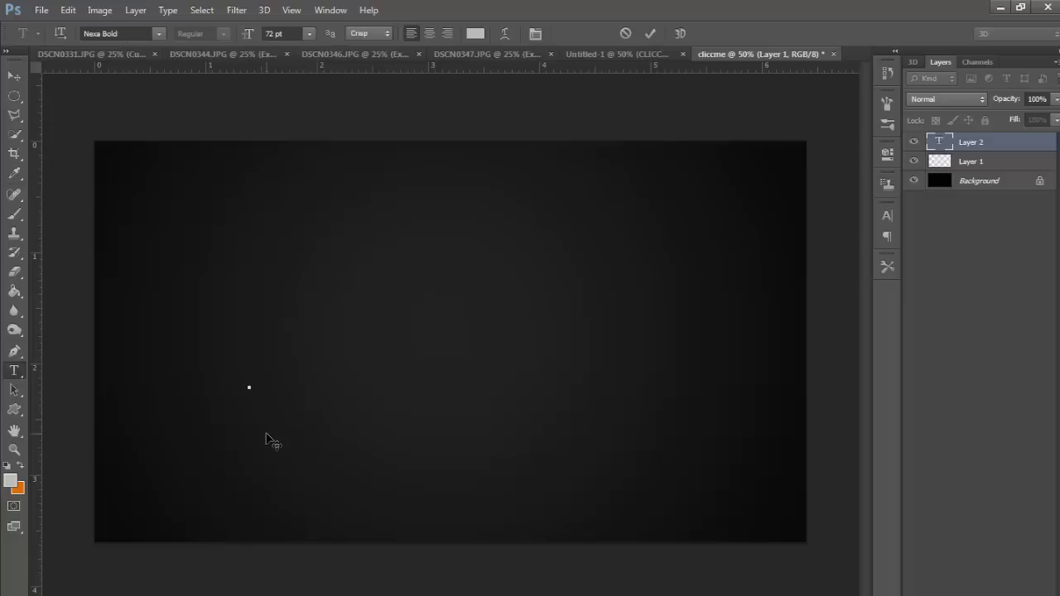
{"action": "type", "text": "CL"}
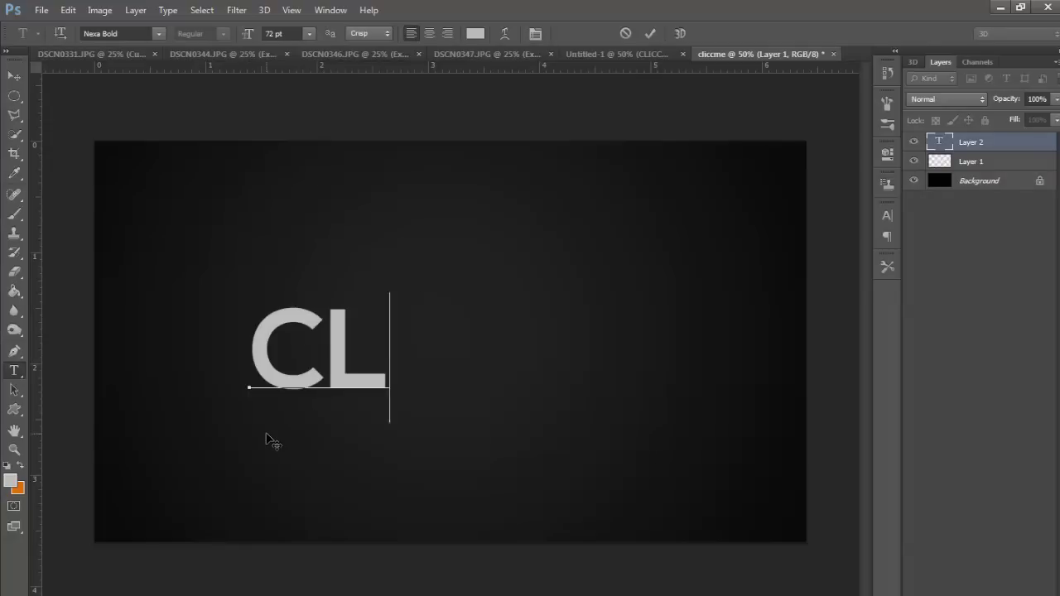
{"action": "type", "text": "ICCME"}
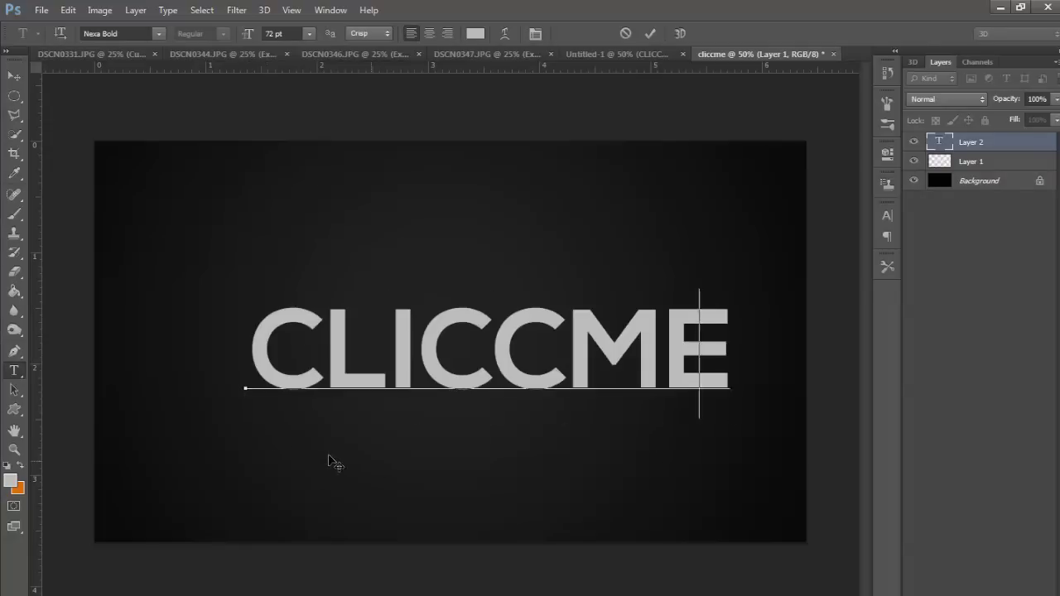
{"action": "key", "text": "ctrl+shift+Left"}
{"action": "key", "text": "ctrl+shift+Left"}
{"action": "key", "text": "ctrl+shift+Left"}
{"action": "key", "text": "ctrl+shift+Up"}
{"action": "key", "text": "ctrl+shift+Up"}
{"action": "key", "text": "ctrl+shift+Up"}
{"action": "key", "text": "ctrl+shift+Up"}
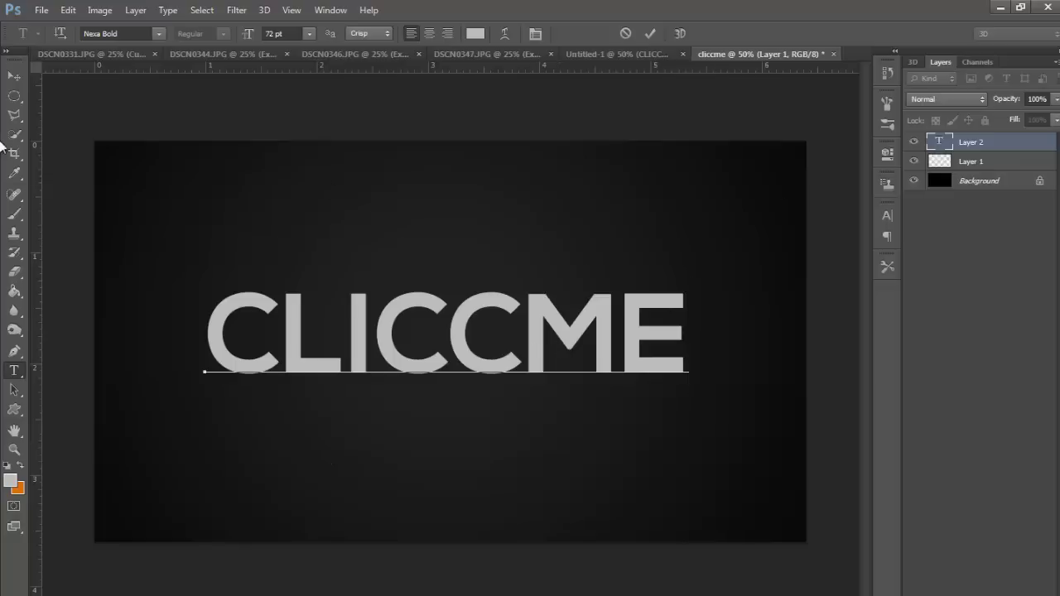
Colour all the CLICCME letters orange #dd6d00 and commit the text.
{"action": "key", "text": "ctrl+a"}
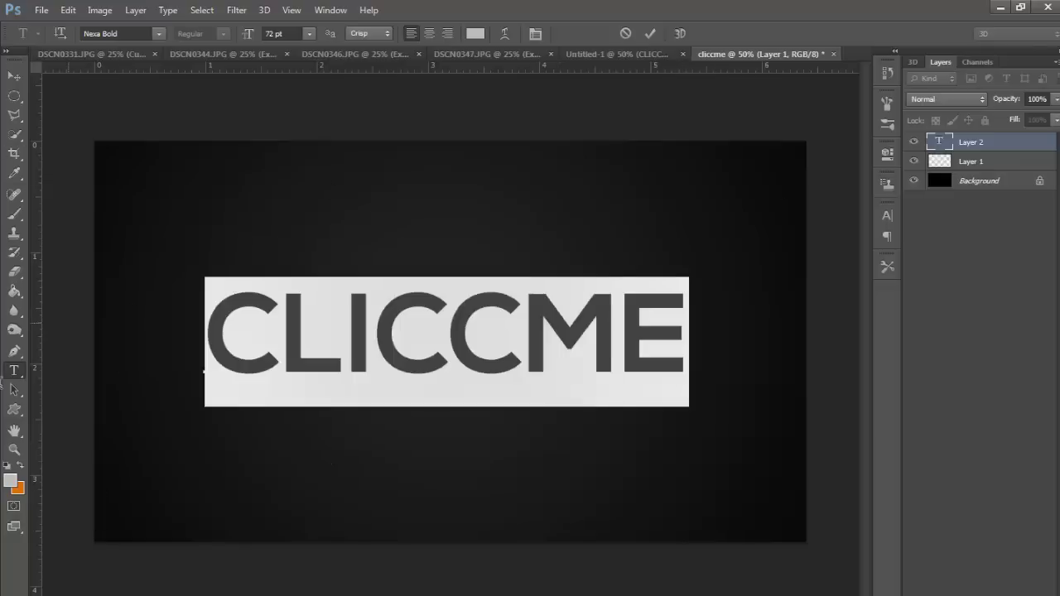
{"action": "left_click", "coordinate": [19, 468]}
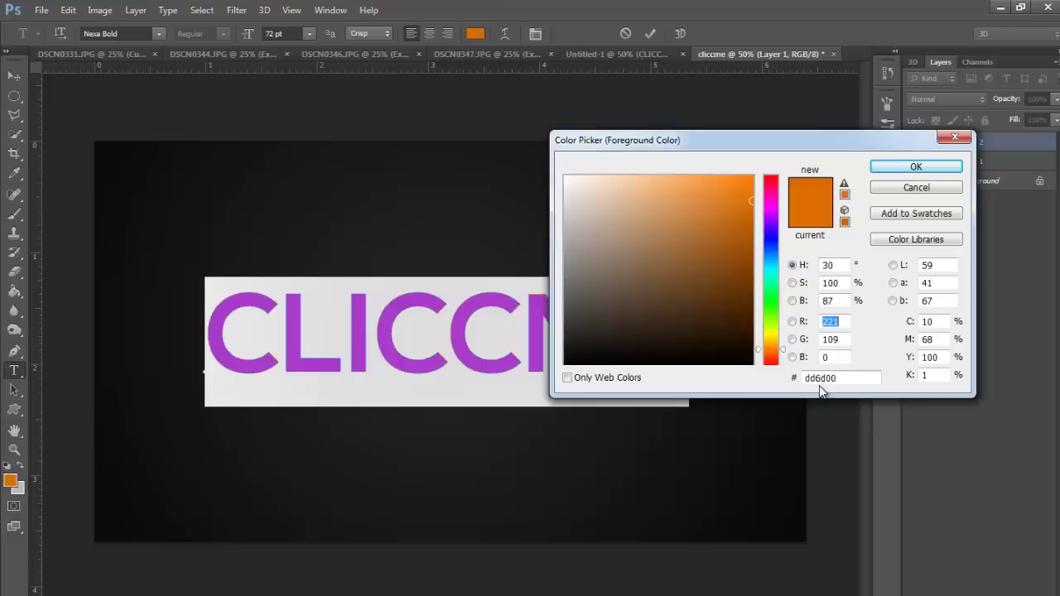
{"action": "left_click", "coordinate": [914, 169]}
{"action": "left_click", "coordinate": [12, 74]}
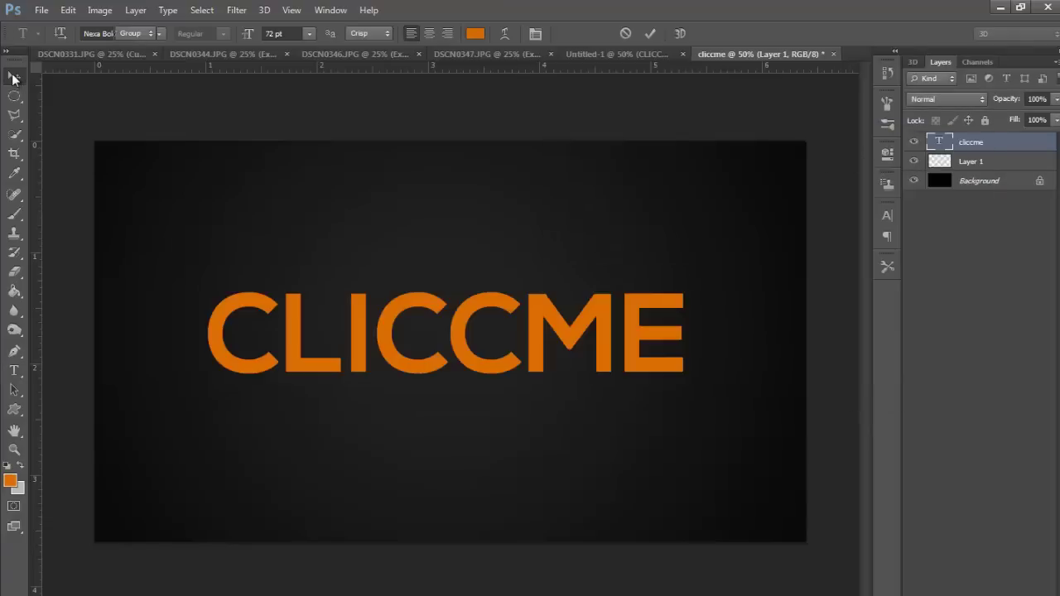
Load the CLICCME letter selection and add an empty layer above the text.
{"action": "left_click_drag", "start_coordinate": [480, 362], "coordinate": [478, 358]}
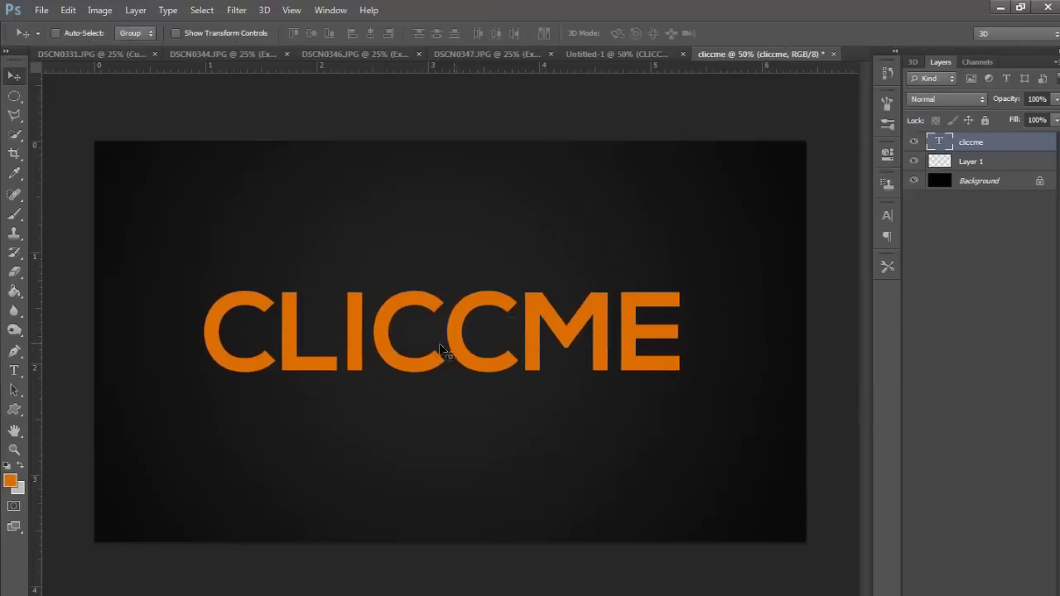
{"action": "left_click", "coordinate": [939, 142], "text": "ctrl"}
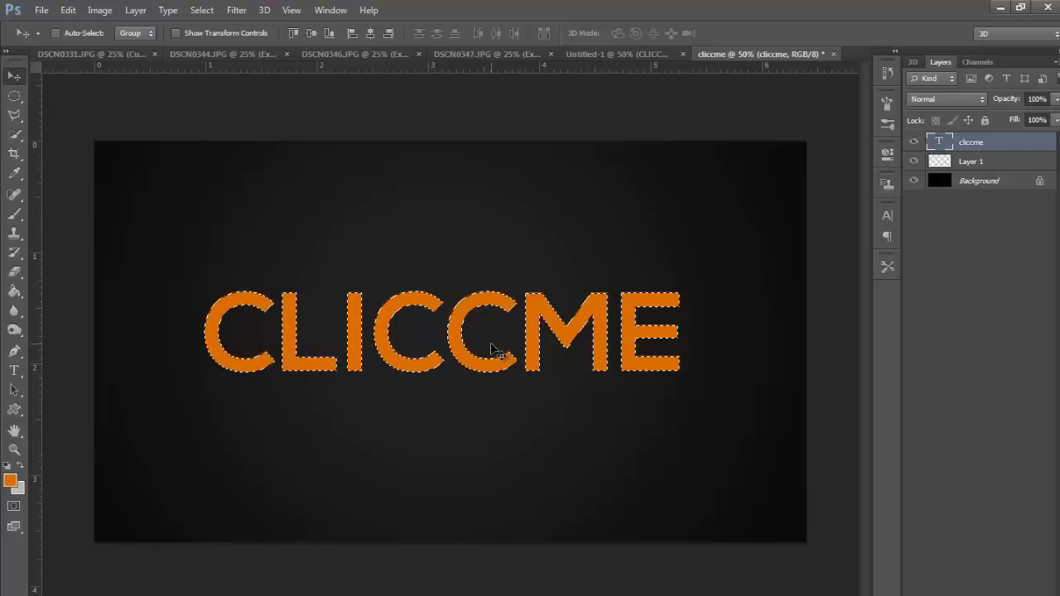
{"action": "key", "text": "ctrl+shift+alt+n"}
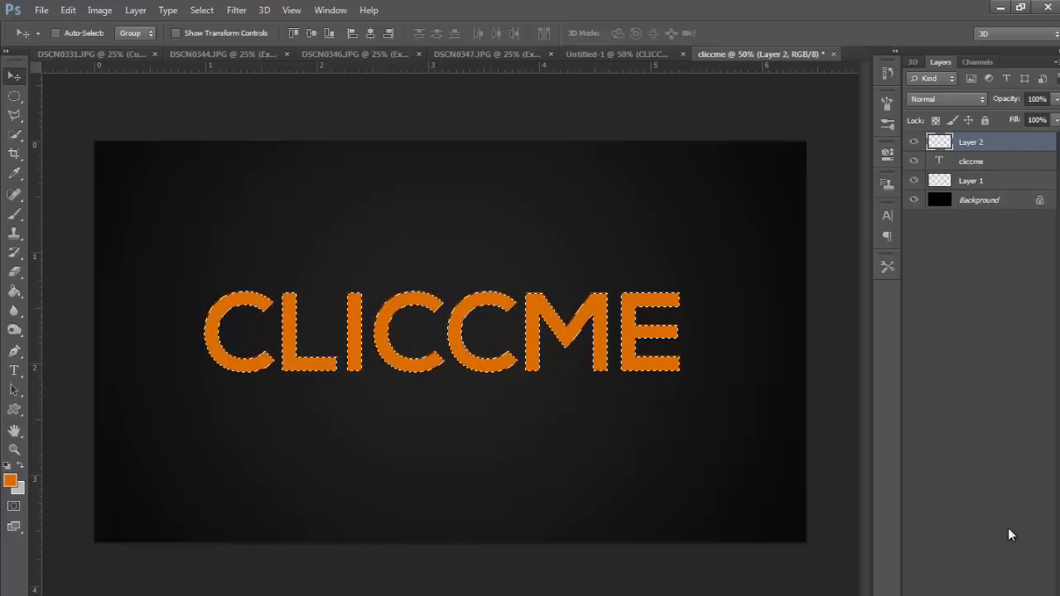
Choose the Gradient Tool with the Foreground to Transparent preset.
{"action": "left_click", "coordinate": [14, 291]}
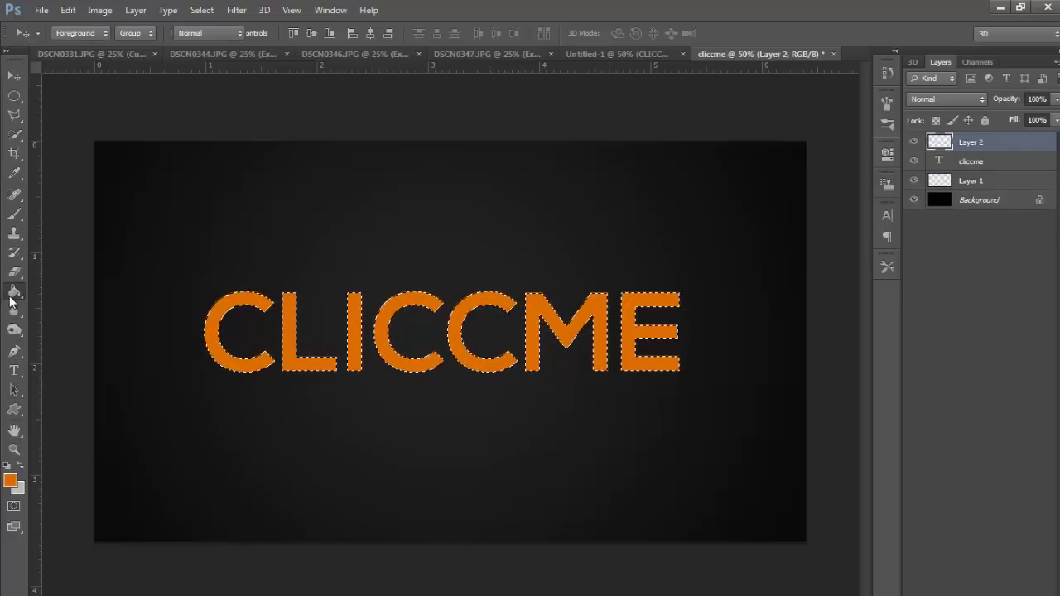
{"action": "left_click", "coordinate": [63, 289]}
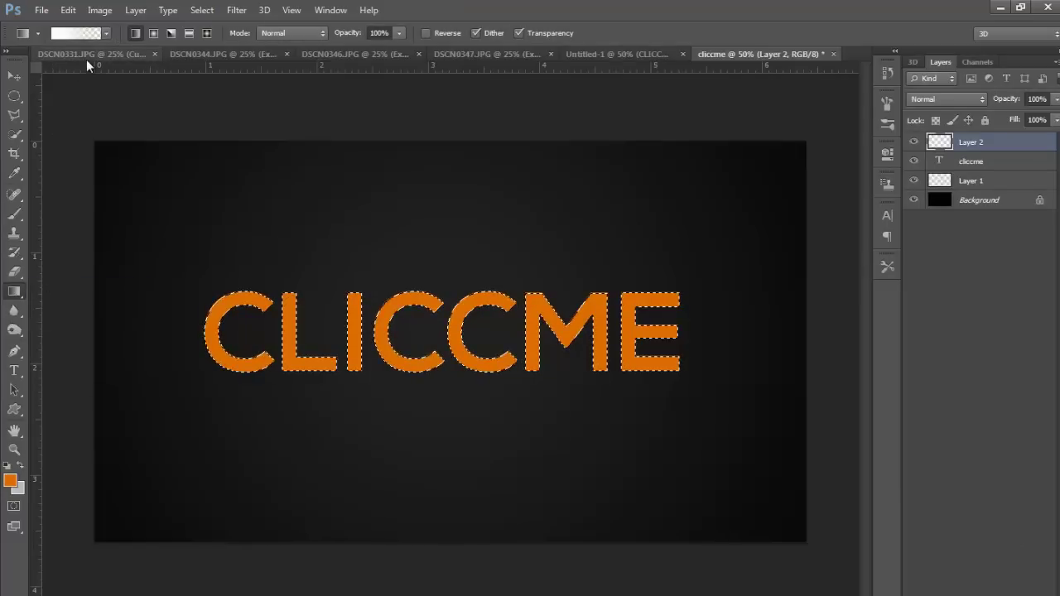
{"action": "left_click", "coordinate": [82, 34]}
{"action": "left_click", "coordinate": [767, 116]}
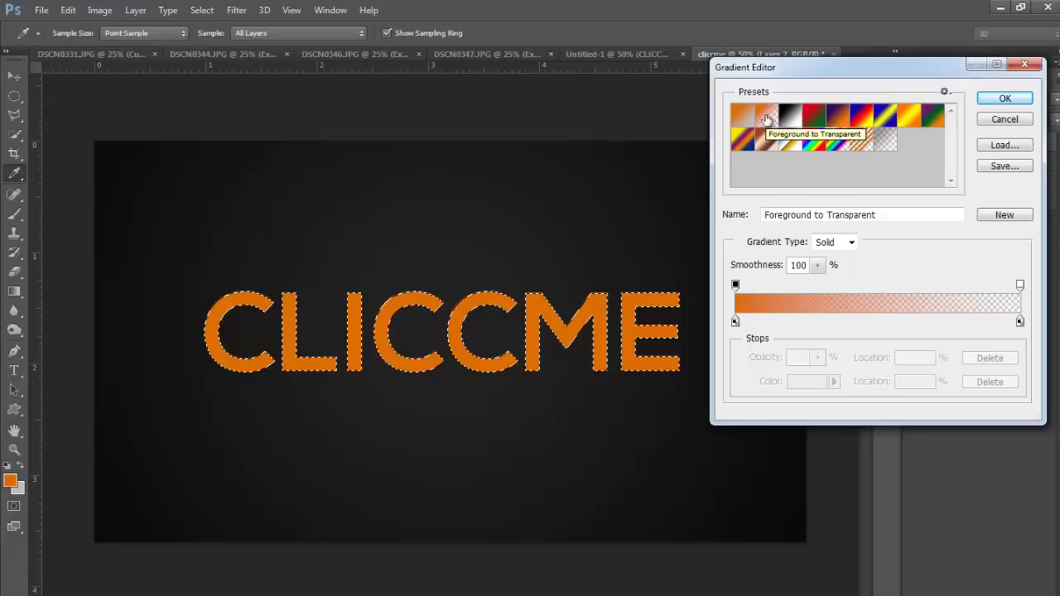
Set the gradient's starting colour stop to white and shift the colour midpoint.
{"action": "left_click", "coordinate": [735, 321]}
{"action": "left_click", "coordinate": [805, 381]}
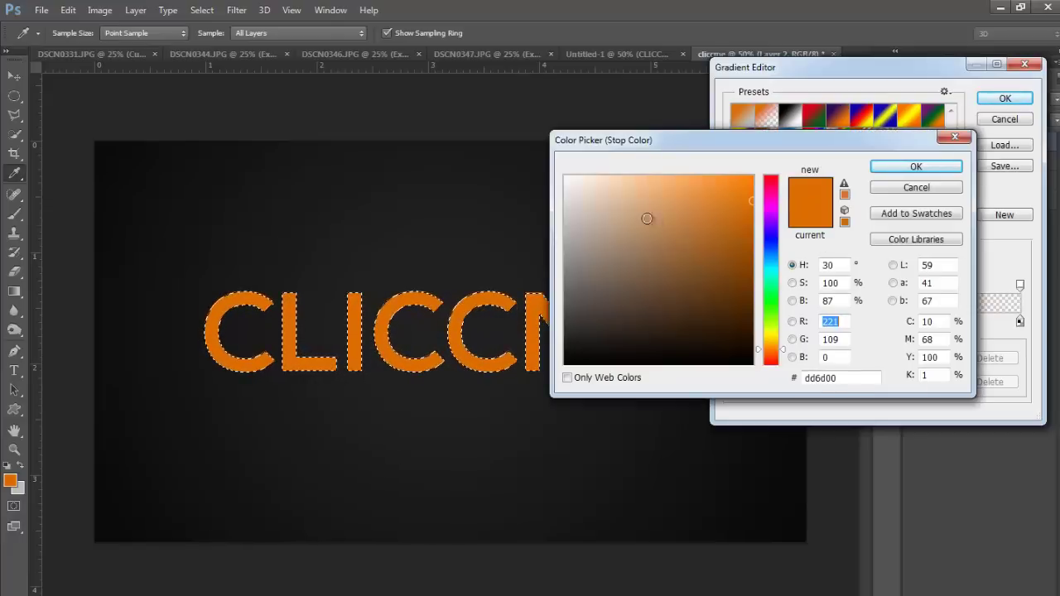
{"action": "left_click_drag", "start_coordinate": [643, 218], "coordinate": [564, 175]}
{"action": "left_click", "coordinate": [904, 167]}
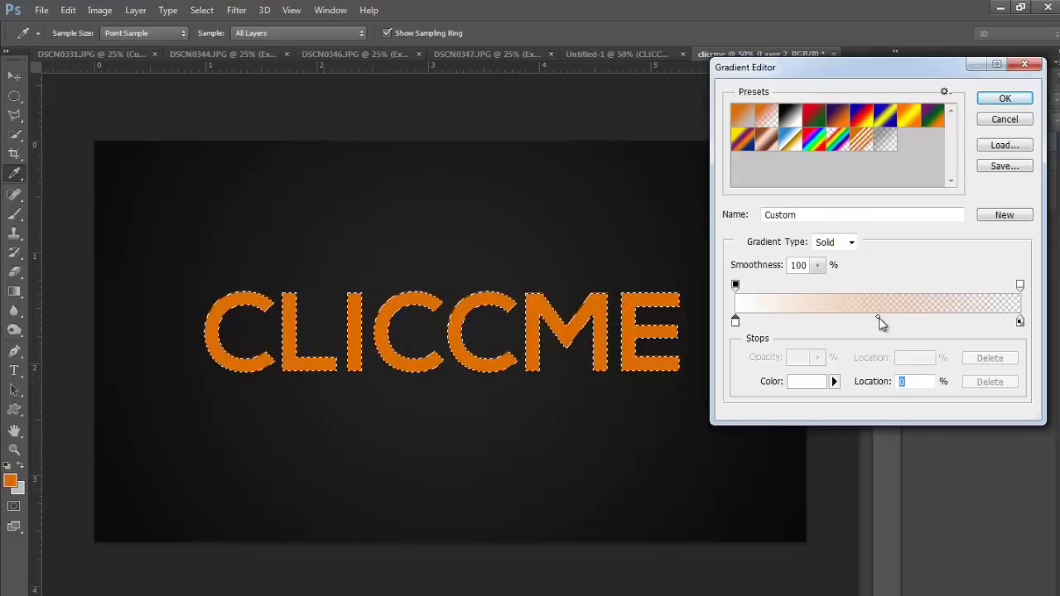
{"action": "mouse_move", "coordinate": [879, 320]}
{"action": "left_mouse_down"}
{"action": "mouse_move", "coordinate": [1020, 321]}
{"action": "mouse_move", "coordinate": [901, 323]}
{"action": "left_mouse_up"}
Add a 0% opacity stop at 46% and keep white fully opaque to 33%.
{"action": "left_click", "coordinate": [930, 320]}
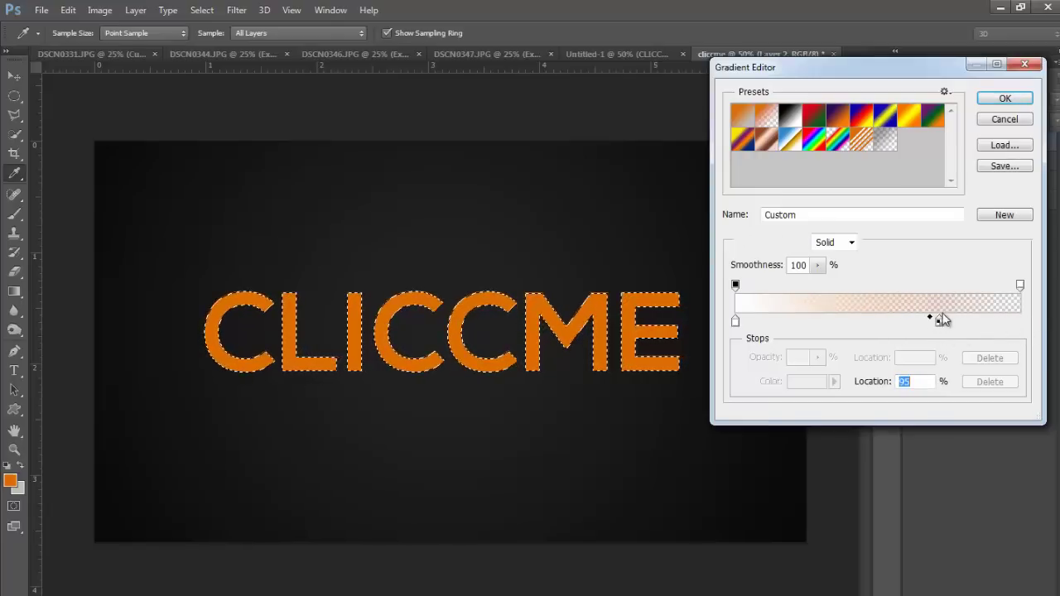
{"action": "left_click", "coordinate": [1020, 285]}
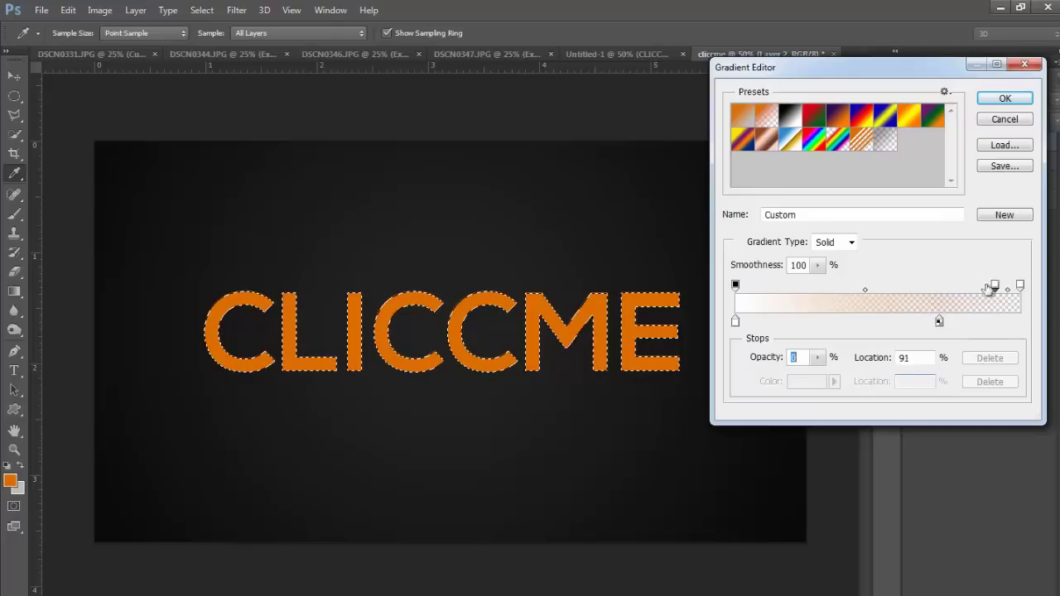
{"action": "left_click_drag", "start_coordinate": [991, 285], "coordinate": [864, 285]}
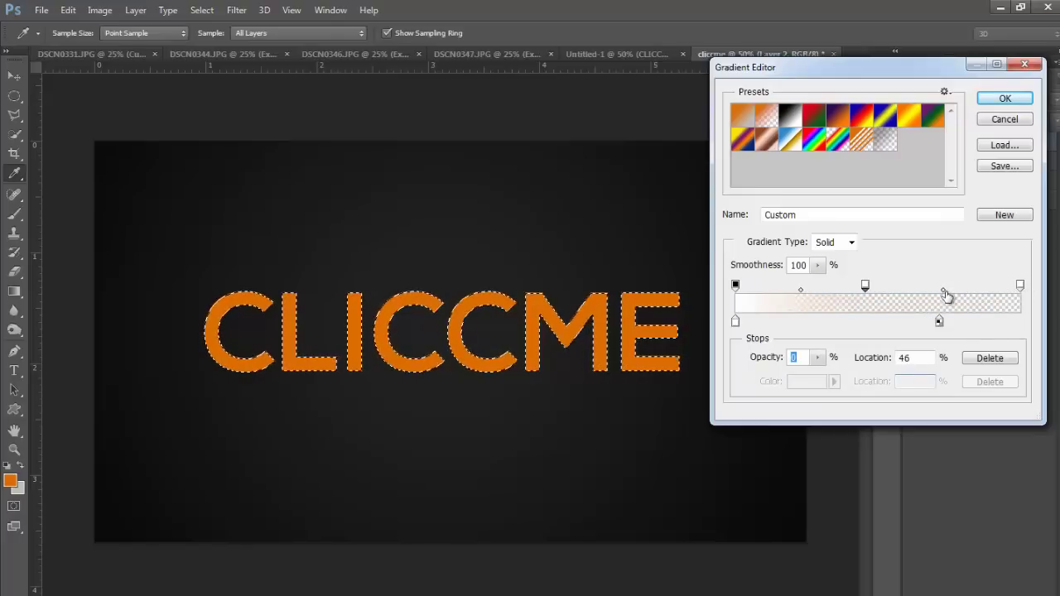
{"action": "left_click_drag", "start_coordinate": [944, 292], "coordinate": [796, 290]}
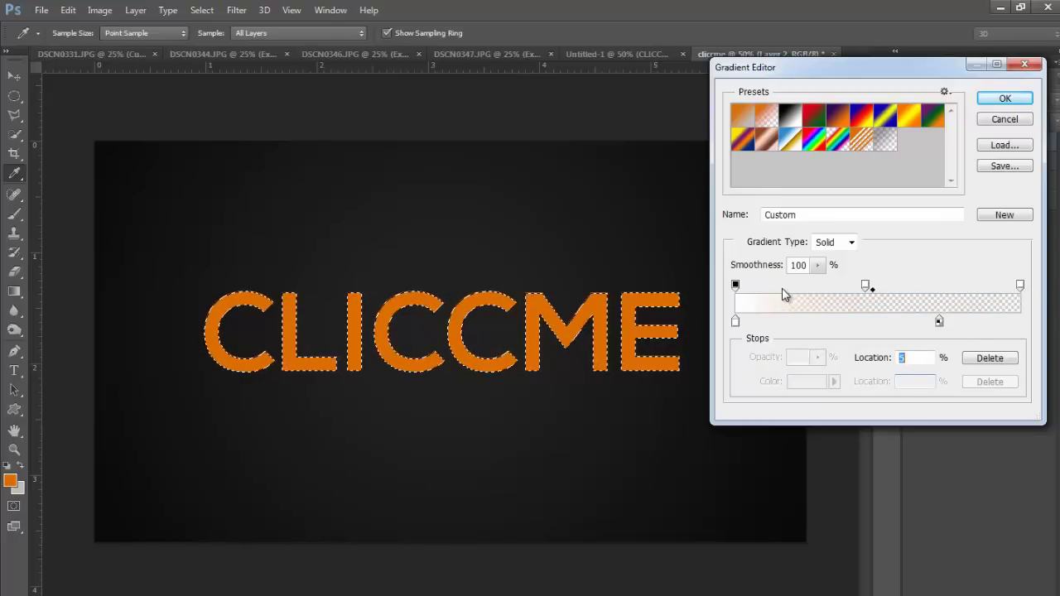
{"action": "left_click_drag", "start_coordinate": [737, 324], "coordinate": [866, 321]}
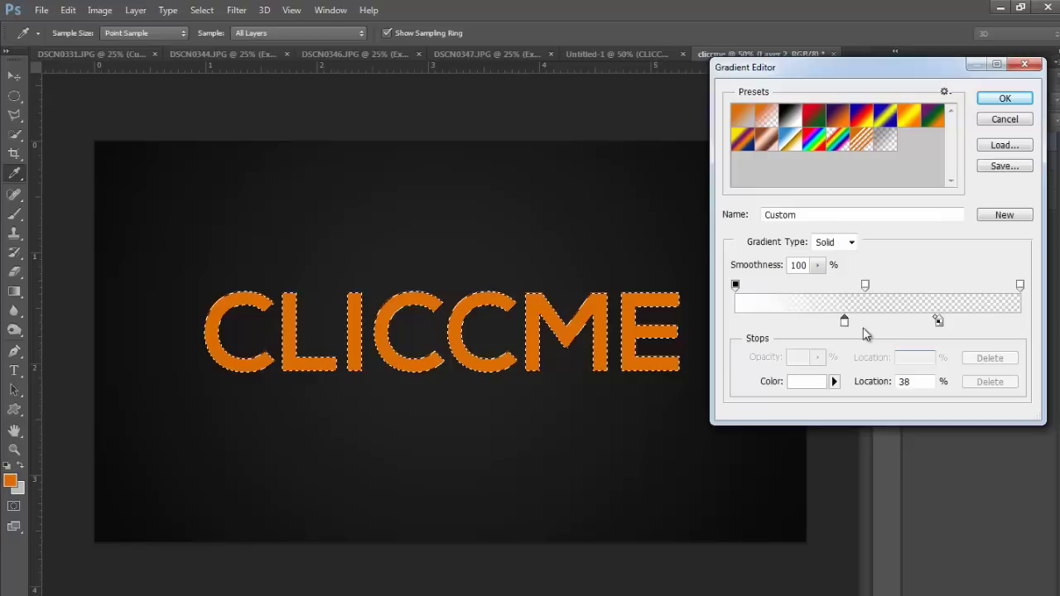
{"action": "left_click_drag", "start_coordinate": [735, 285], "coordinate": [829, 285]}
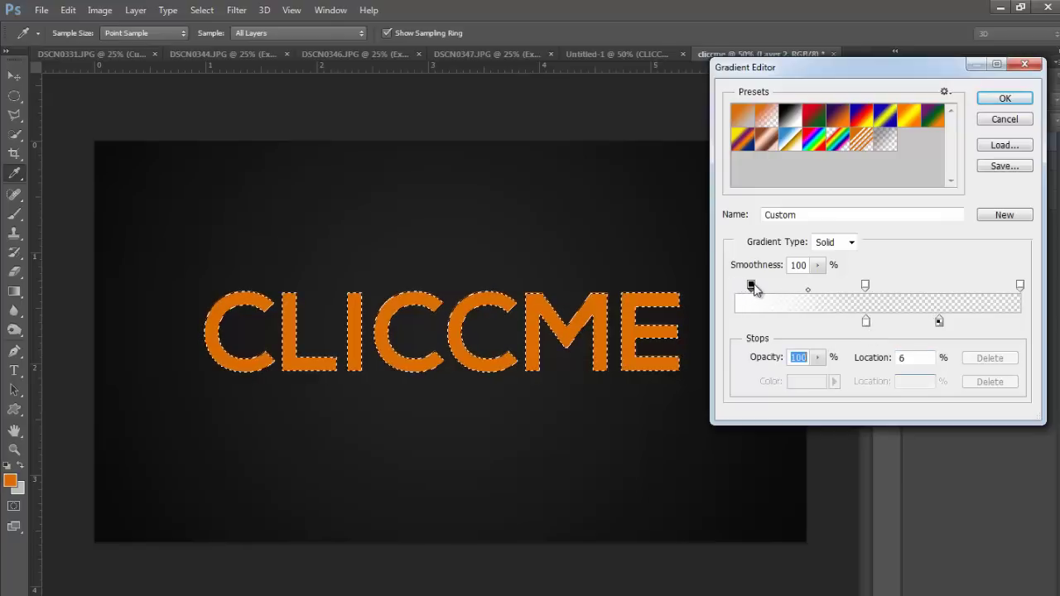
Confirm the white-to-transparent gradient, hide the orange text, and draw a first highlight.
{"action": "left_click", "coordinate": [1004, 99]}
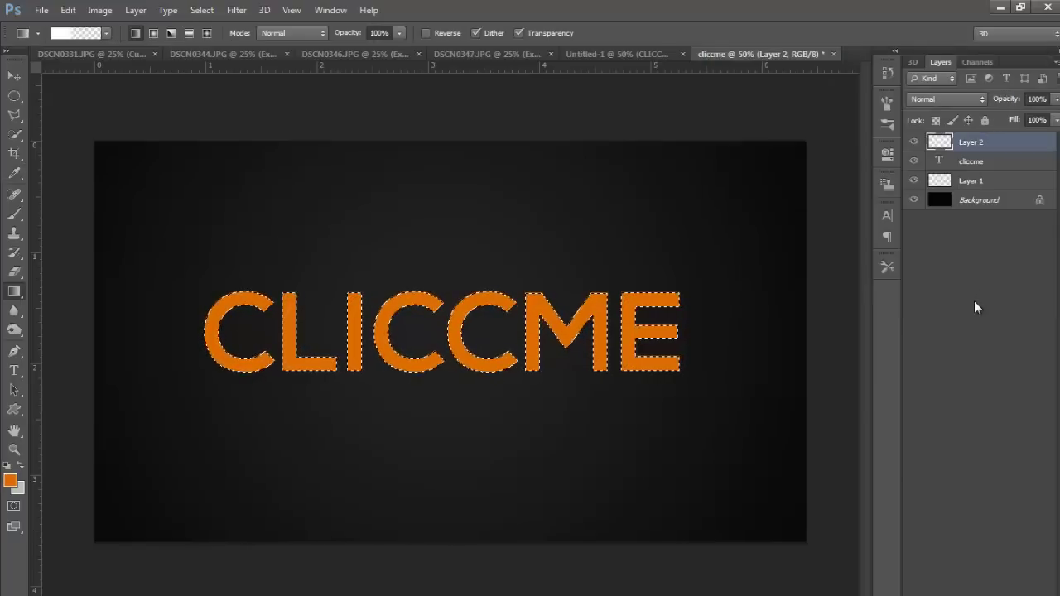
{"action": "left_click", "coordinate": [916, 161]}
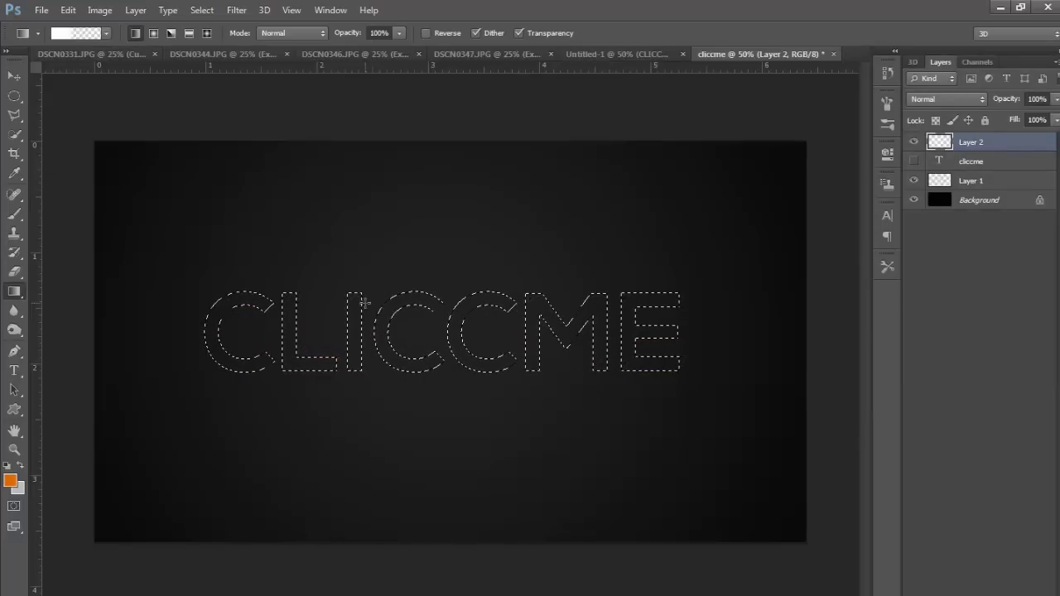
{"action": "left_click_drag", "start_coordinate": [351, 242], "coordinate": [356, 362]}
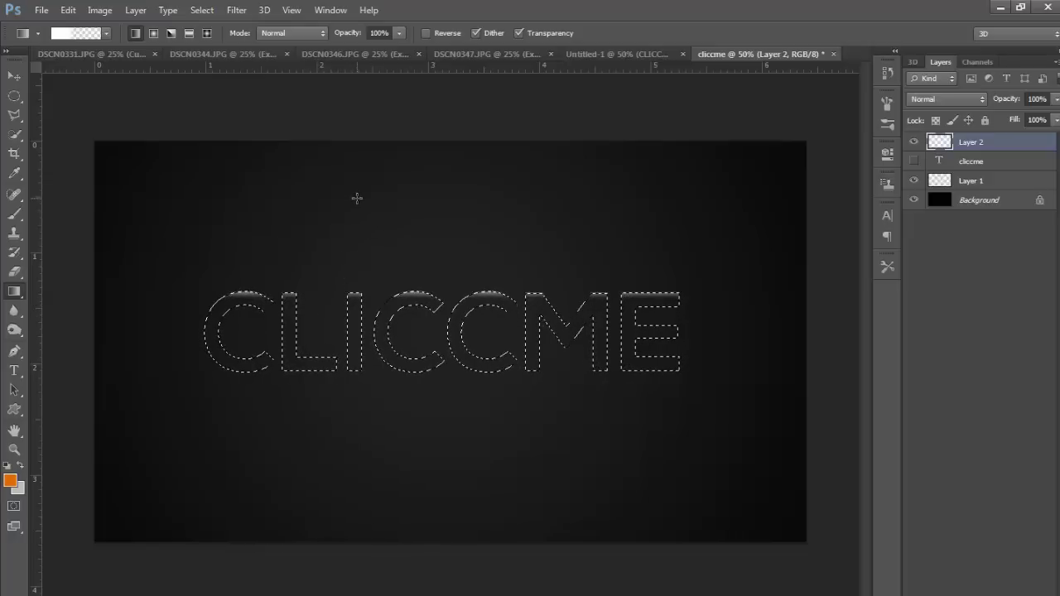
{"action": "left_click_drag", "start_coordinate": [356, 197], "coordinate": [361, 328]}
{"action": "left_click_drag", "start_coordinate": [368, 370], "coordinate": [369, 371]}
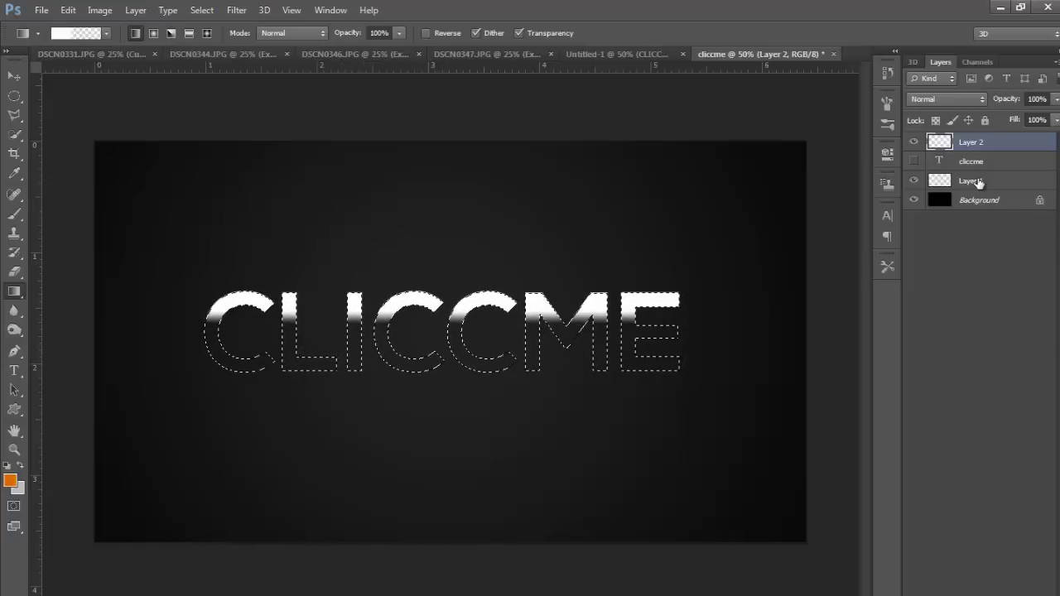
Redraw the white gradient several times until it covers the letter tops.
{"action": "key", "text": "ctrl+z"}
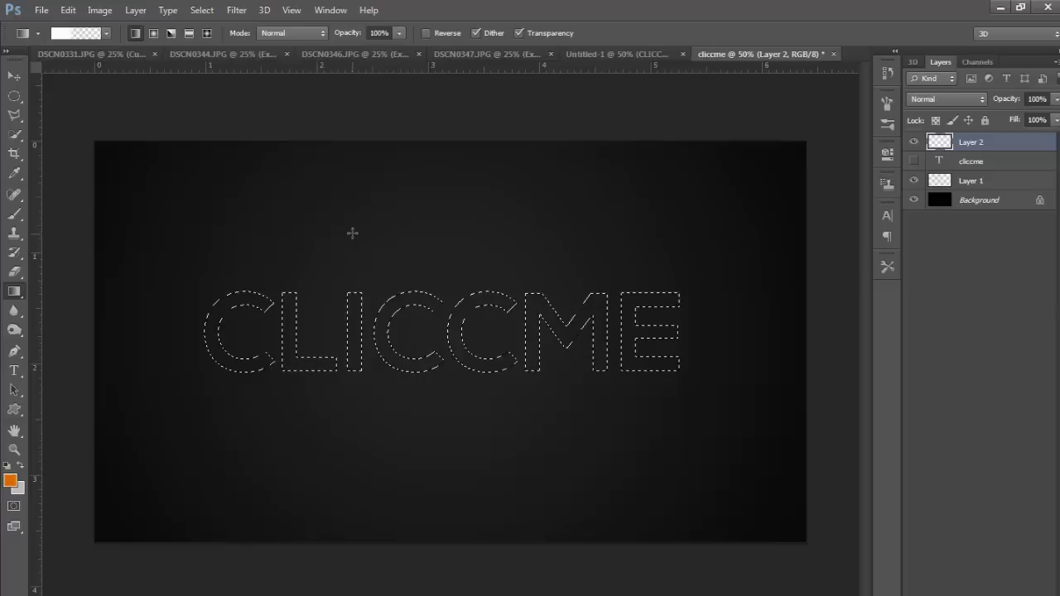
{"action": "left_click_drag", "start_coordinate": [376, 339], "coordinate": [379, 408]}
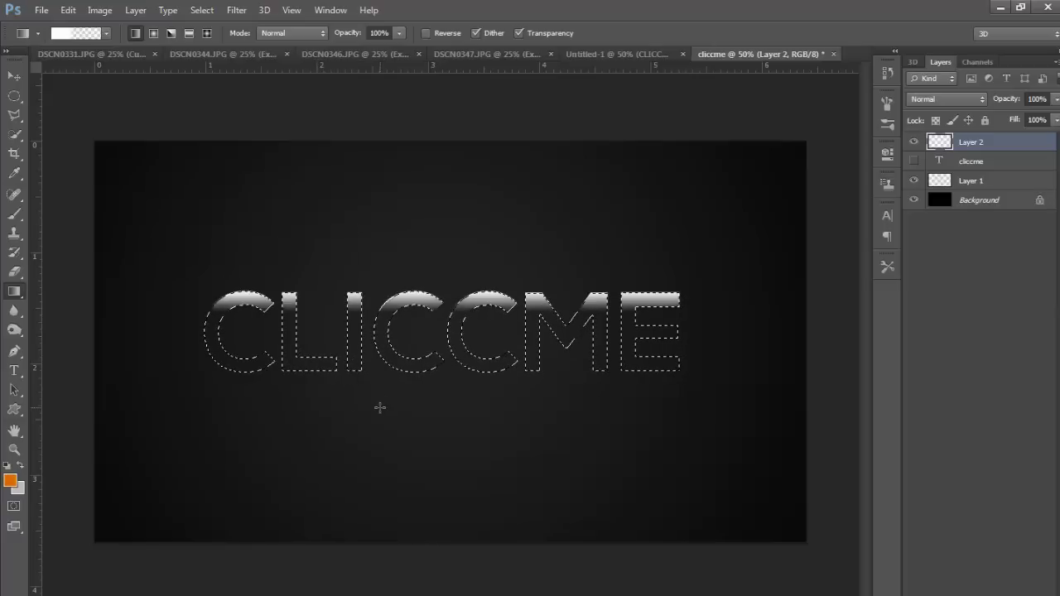
{"action": "key", "text": "ctrl+z"}
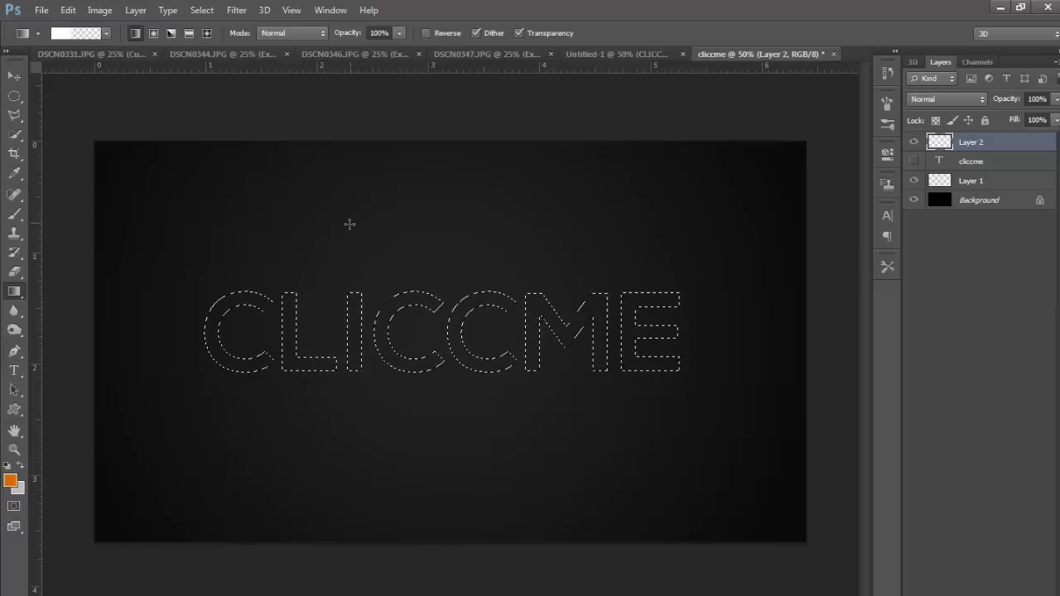
{"action": "left_click_drag", "start_coordinate": [354, 223], "coordinate": [352, 594]}
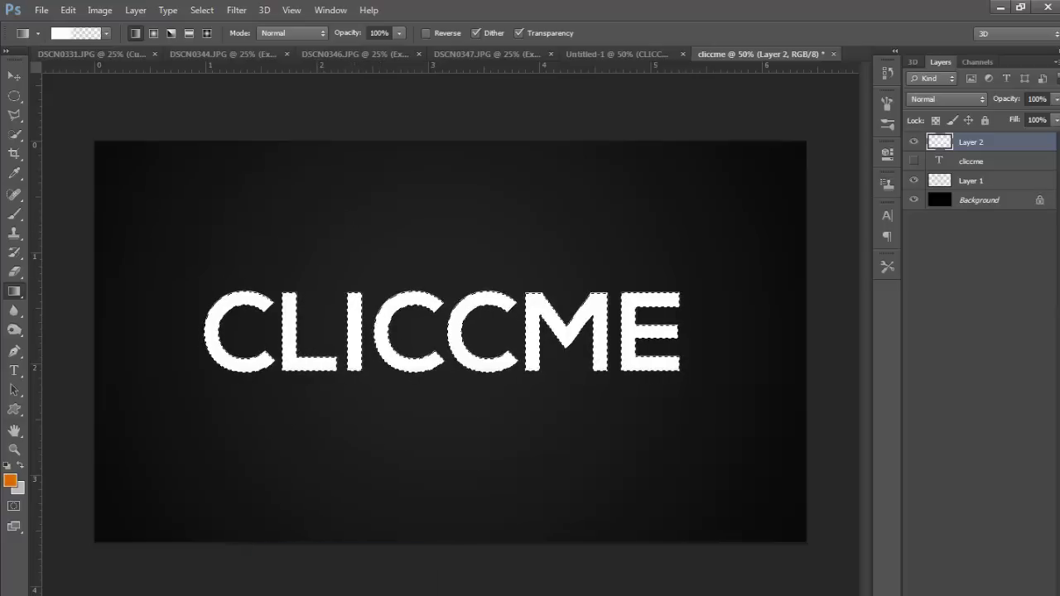
{"action": "key", "text": "ctrl+z"}
{"action": "left_click_drag", "start_coordinate": [358, 237], "coordinate": [359, 409]}
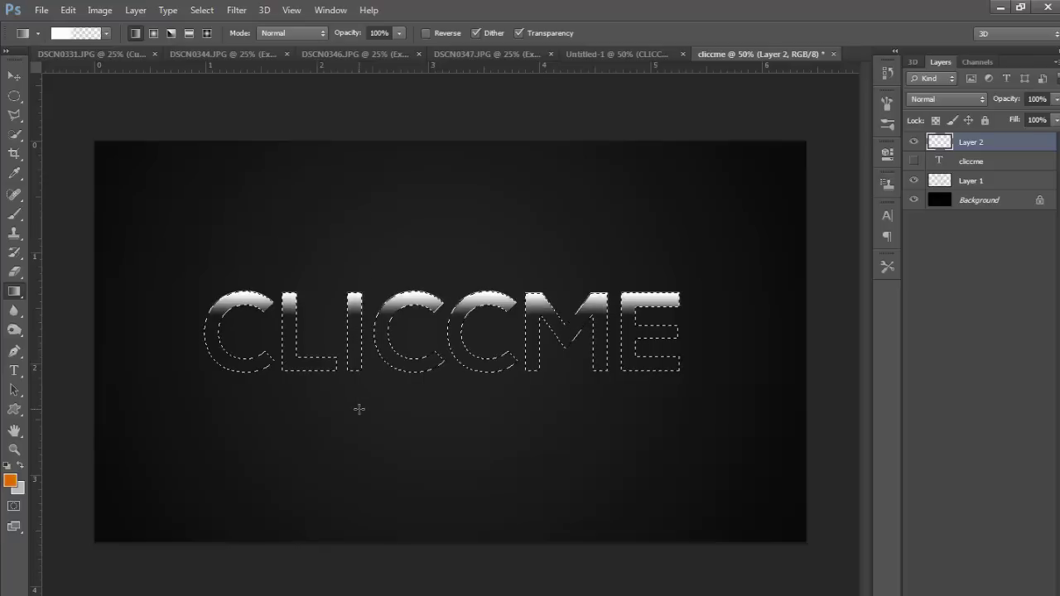
{"action": "key", "text": "ctrl+z"}
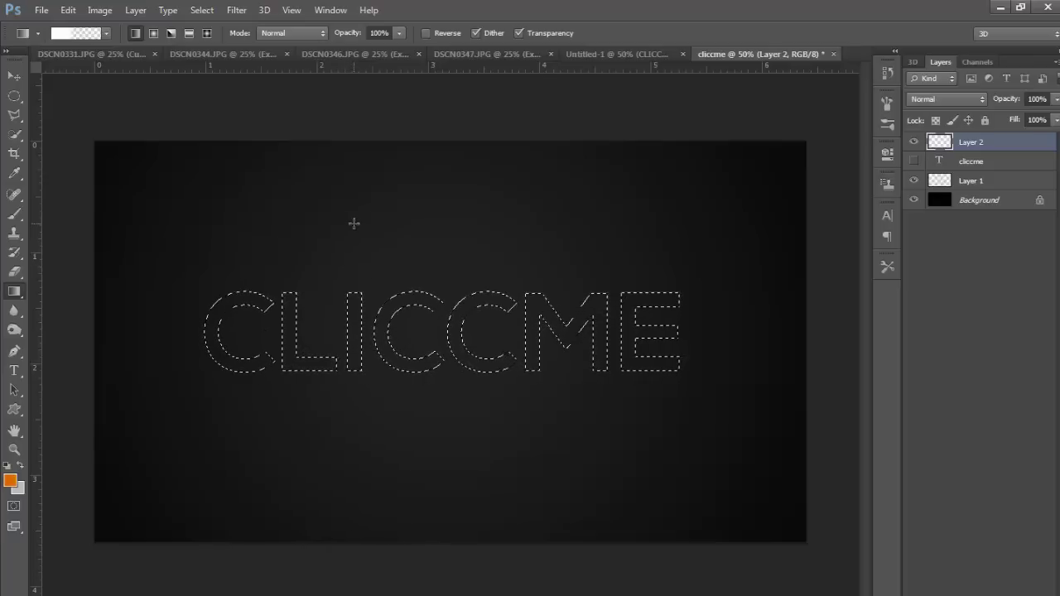
{"action": "left_click_drag", "start_coordinate": [373, 420], "coordinate": [372, 414]}
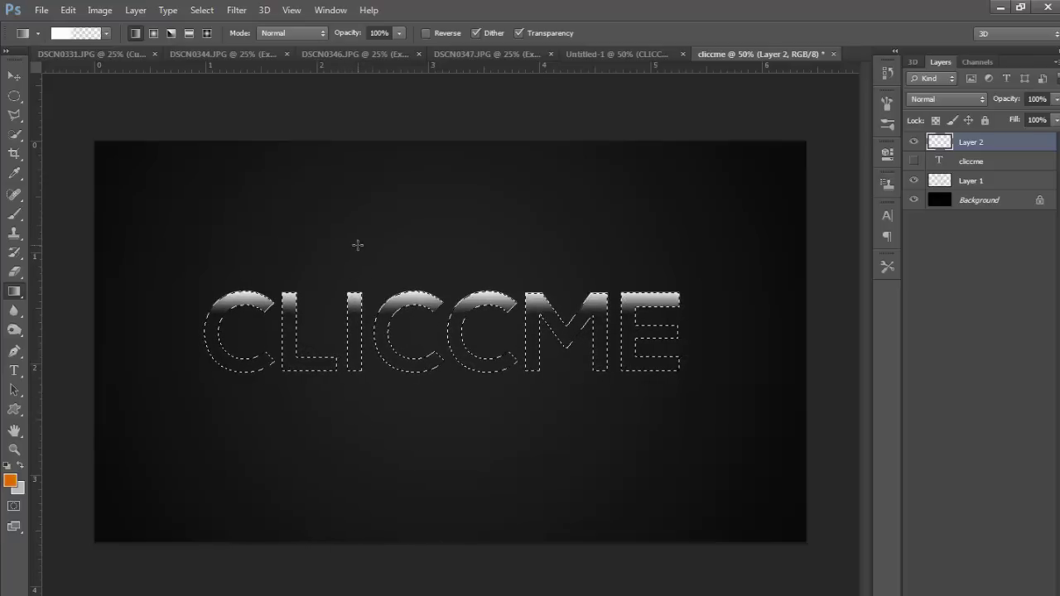
{"action": "key", "text": "ctrl+z"}
{"action": "left_click_drag", "start_coordinate": [357, 221], "coordinate": [358, 354]}
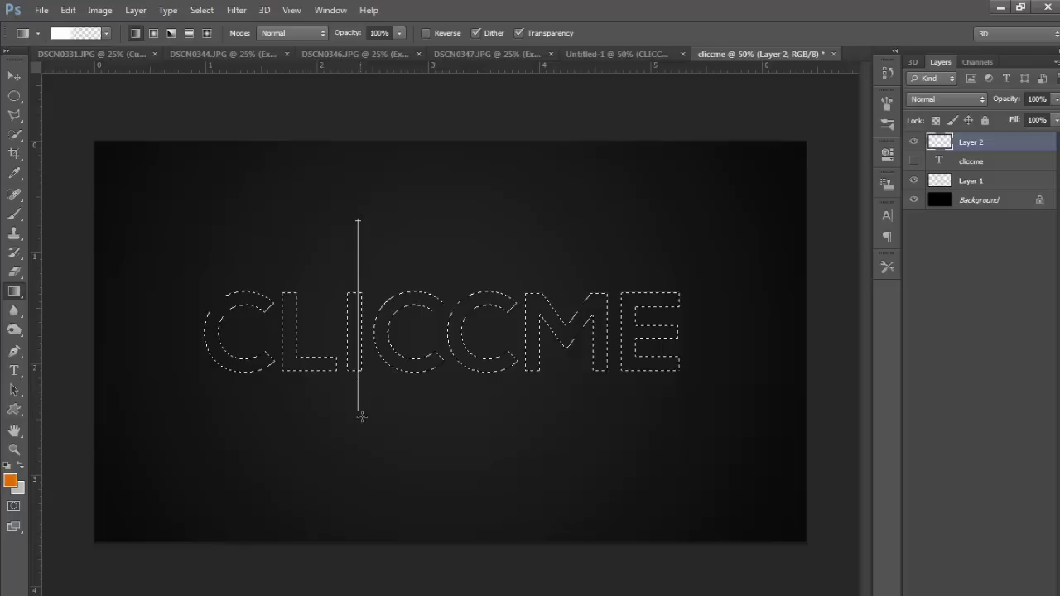
{"action": "left_click_drag", "start_coordinate": [361, 416], "coordinate": [362, 416]}
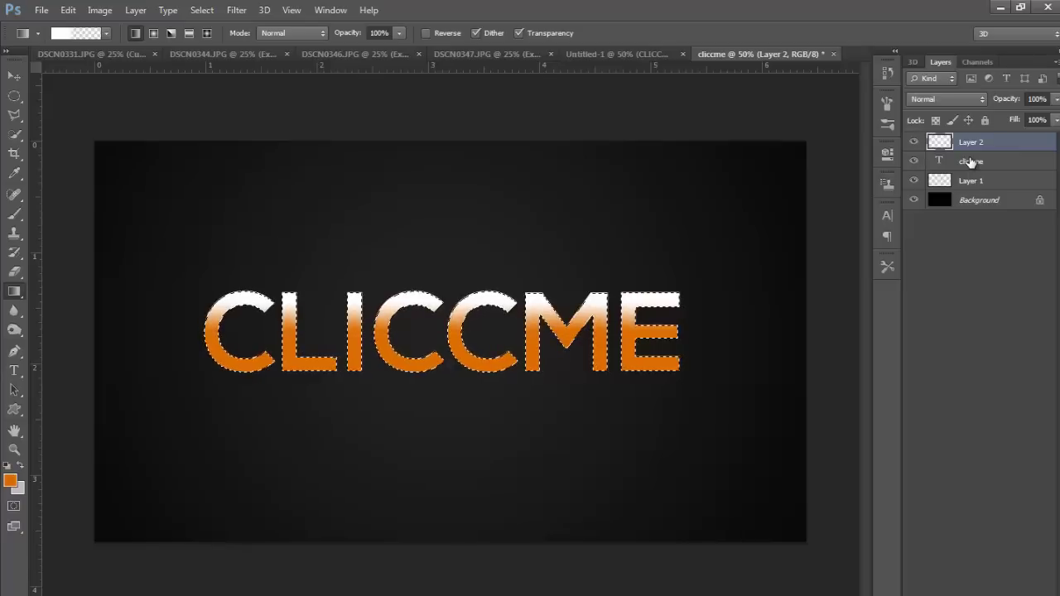
Deselect, try Overlay, then keep the highlight layer Normal at 46% opacity.
{"action": "key", "text": "ctrl+d"}
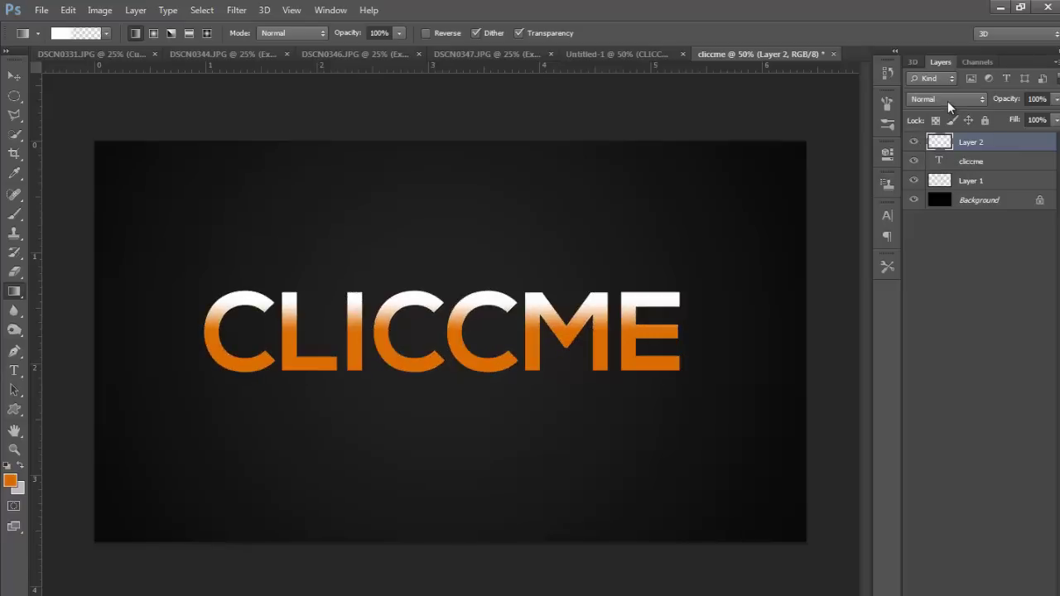
{"action": "left_click", "coordinate": [947, 101]}
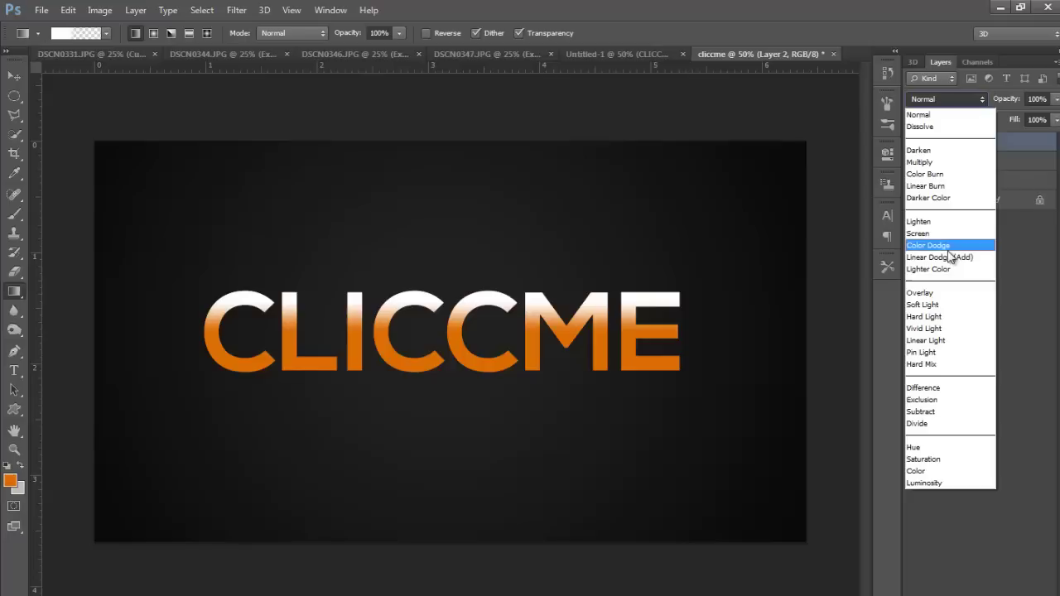
{"action": "left_click", "coordinate": [933, 293]}
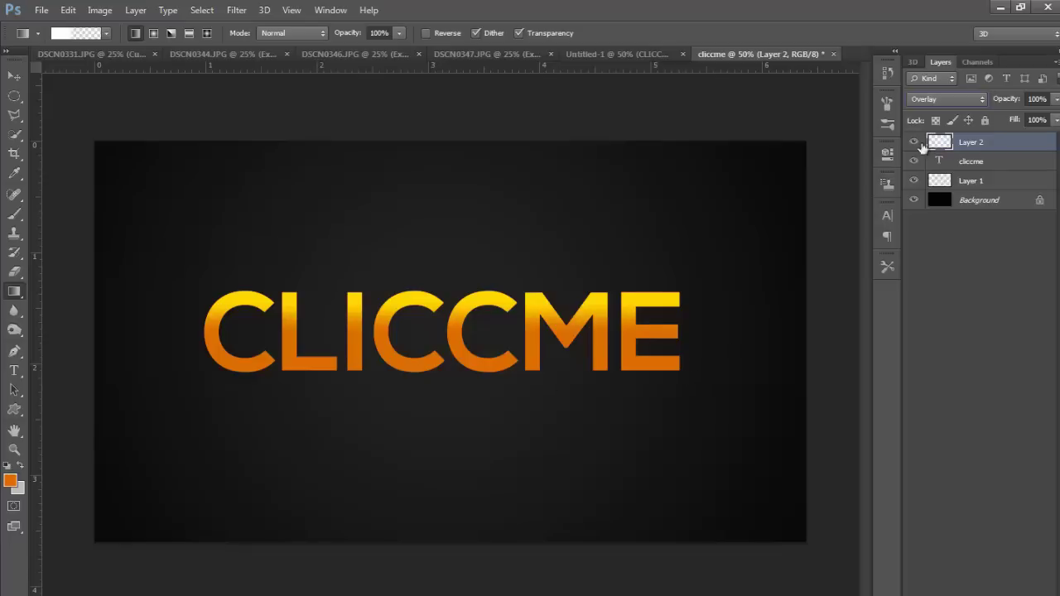
{"action": "left_click", "coordinate": [944, 99]}
{"action": "left_click", "coordinate": [952, 105]}
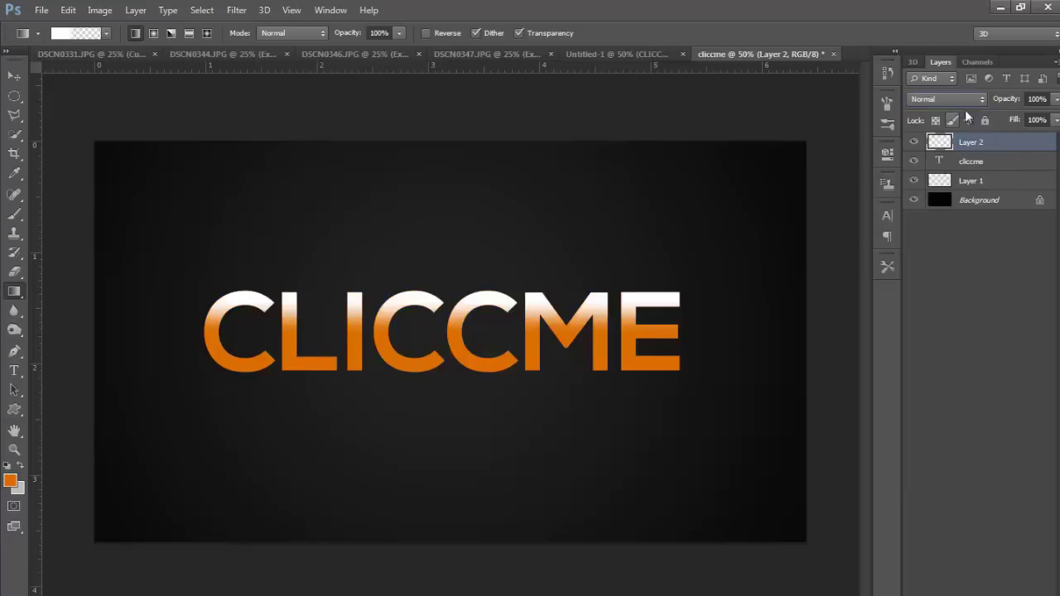
{"action": "mouse_move", "coordinate": [1016, 101]}
{"action": "left_mouse_down"}
{"action": "mouse_move", "coordinate": [973, 104]}
{"action": "mouse_move", "coordinate": [1001, 110]}
{"action": "mouse_move", "coordinate": [988, 107]}
{"action": "left_mouse_up"}
Set the highlight layer's blend mode to Soft Light at 100% opacity.
{"action": "left_click", "coordinate": [970, 101]}
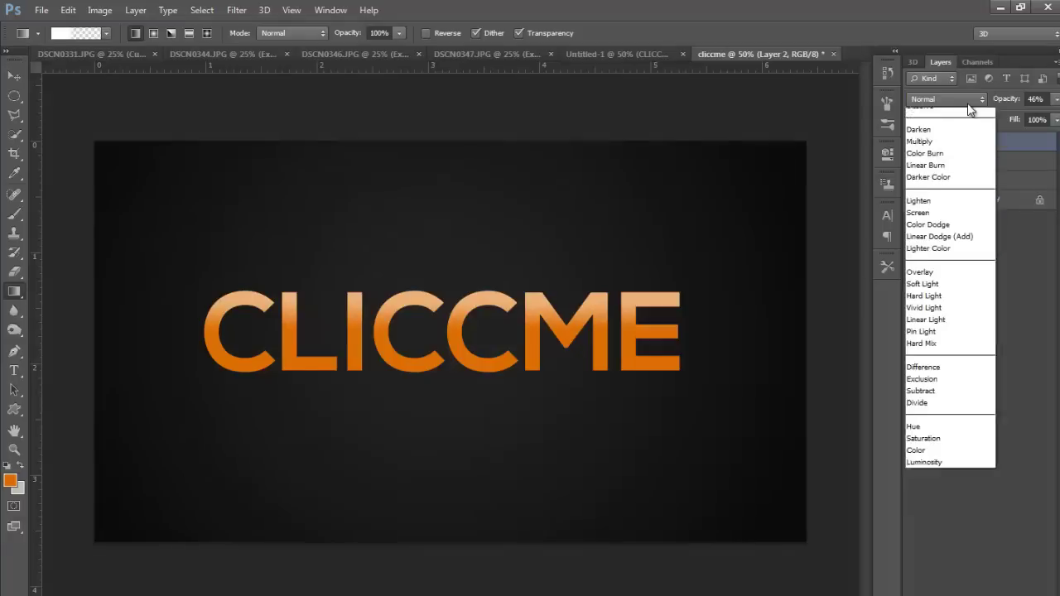
{"action": "left_click", "coordinate": [954, 303]}
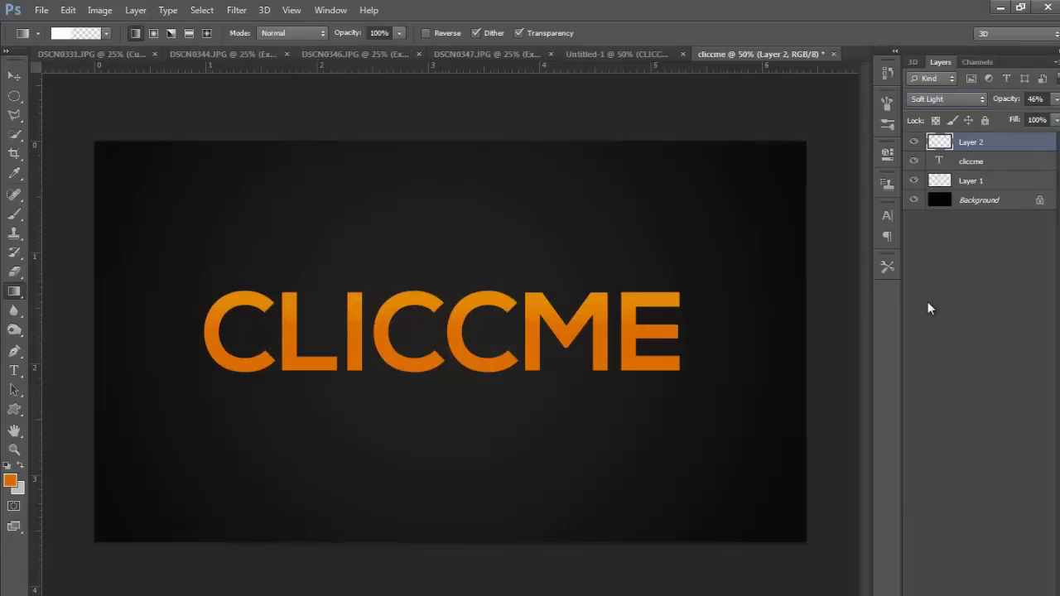
{"action": "left_click", "coordinate": [1034, 98]}
{"action": "type", "text": "100"}
{"action": "key", "text": "Return"}
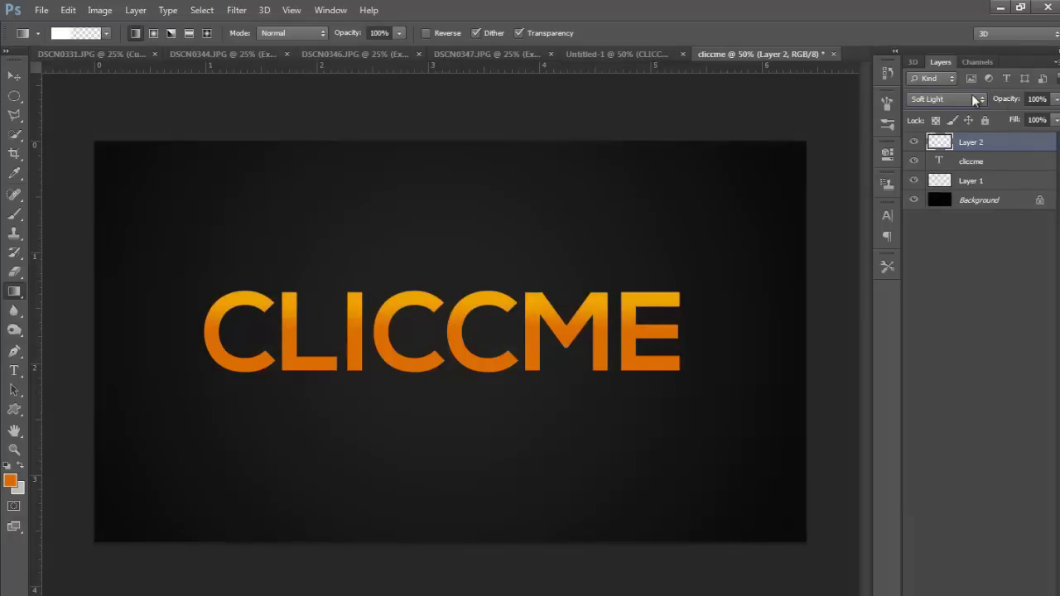
Toggle the highlight layer's visibility to compare the letters with and without the gloss.
{"action": "scroll", "coordinate": [964, 94], "scroll_direction": "up", "scroll_amount": 1}
{"action": "scroll", "coordinate": [964, 94], "scroll_direction": "down", "scroll_amount": 1}
{"action": "scroll", "coordinate": [964, 93], "scroll_direction": "up", "scroll_amount": 1}
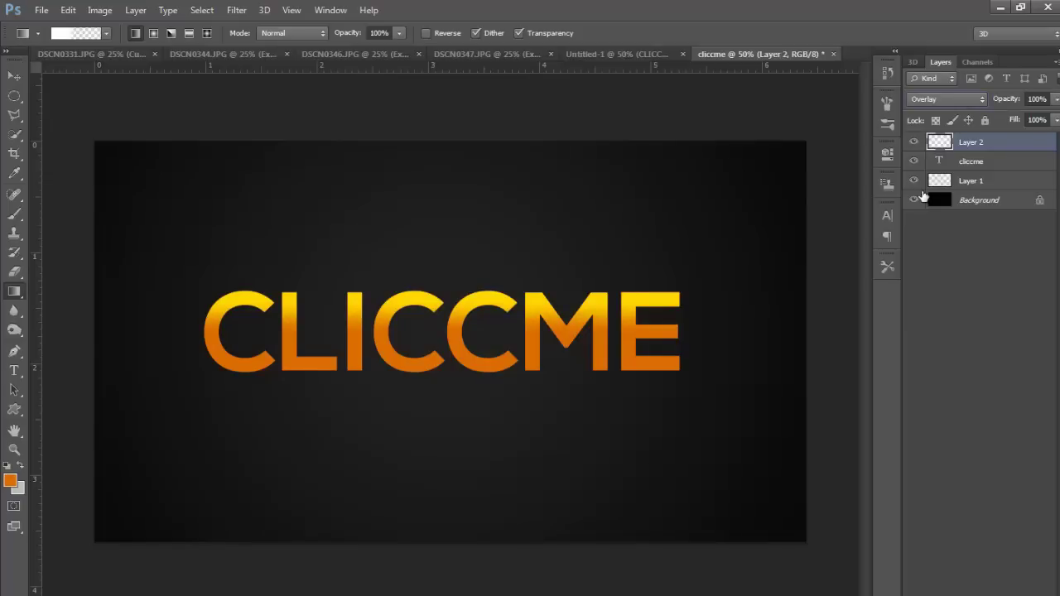
{"action": "left_click", "coordinate": [914, 144]}
{"action": "left_click", "coordinate": [914, 144]}
{"action": "left_click", "coordinate": [914, 144]}
Preview another blend mode on the highlight, then settle back on Soft Light.
{"action": "left_click", "coordinate": [954, 100]}
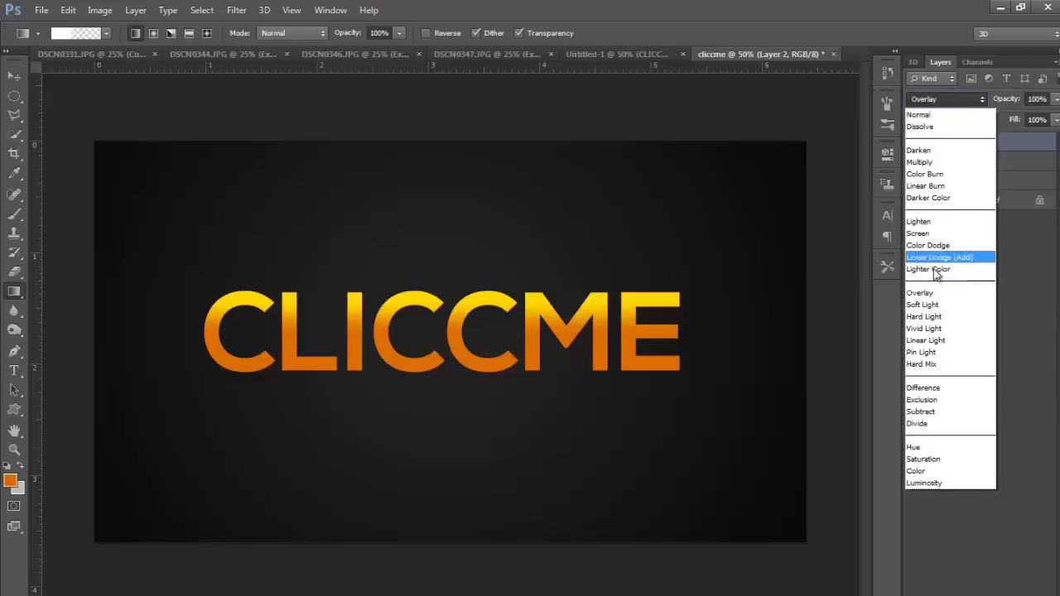
{"action": "left_click", "coordinate": [948, 303]}
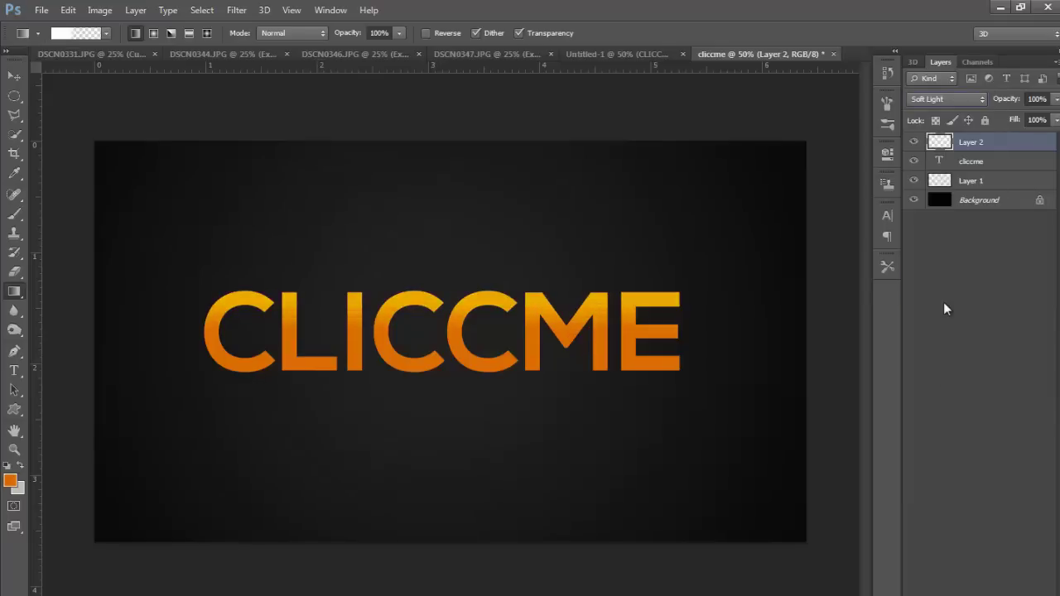
{"action": "key", "text": "Down"}
{"action": "key", "text": "Up"}
Select the Move tool (V) from the toolbar.
{"action": "left_click", "coordinate": [13, 78]}
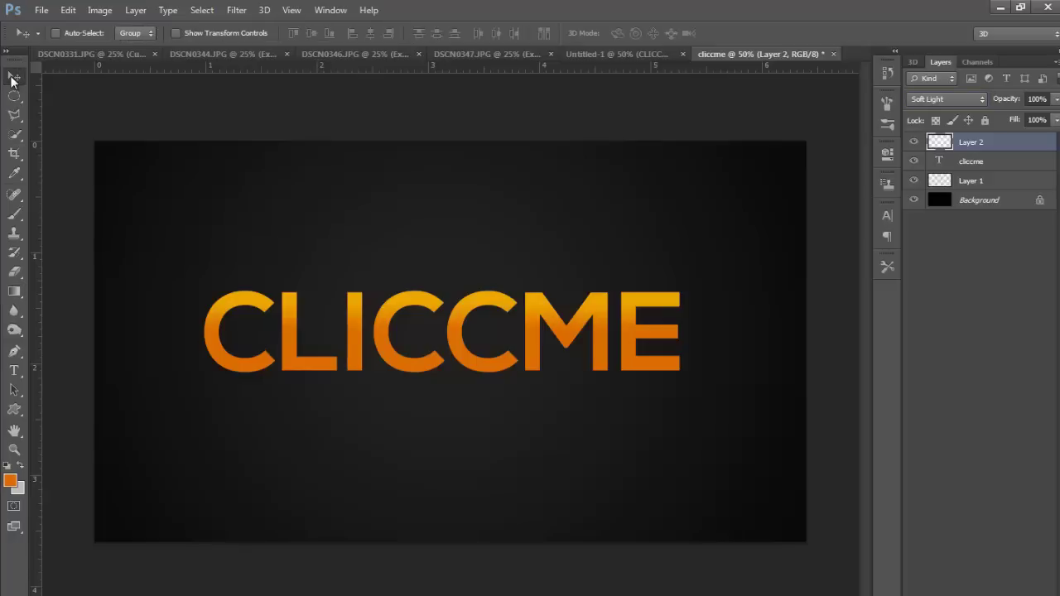